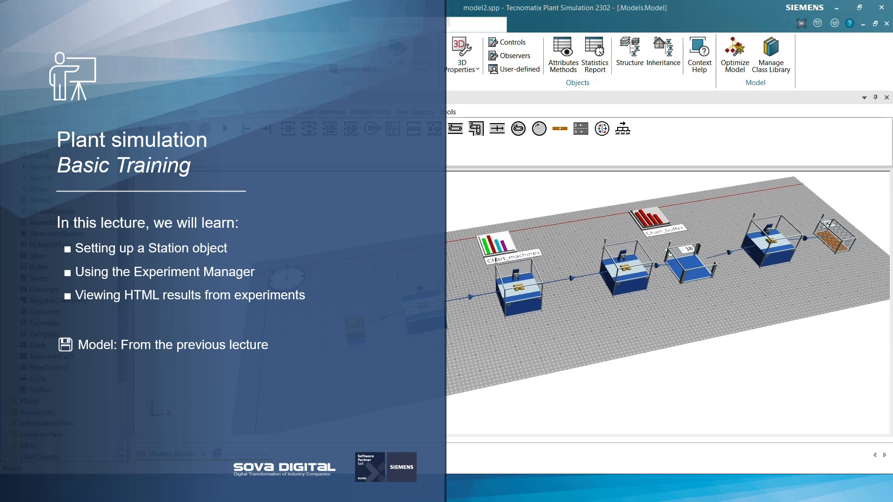
pyautogui.moveTo(633, 227); pyautogui.dragTo(537, 302)
pyautogui.click(588, 268)
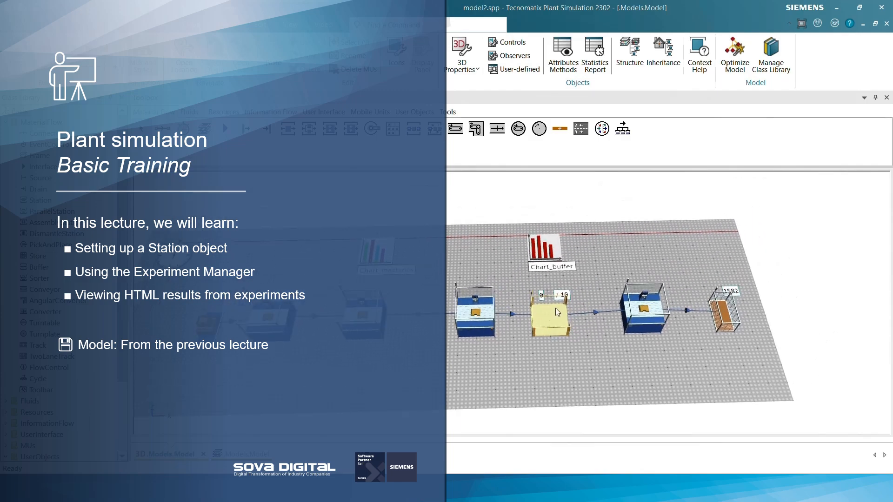
pyautogui.click(493, 261)
pyautogui.moveTo(493, 260); pyautogui.dragTo(492, 269)
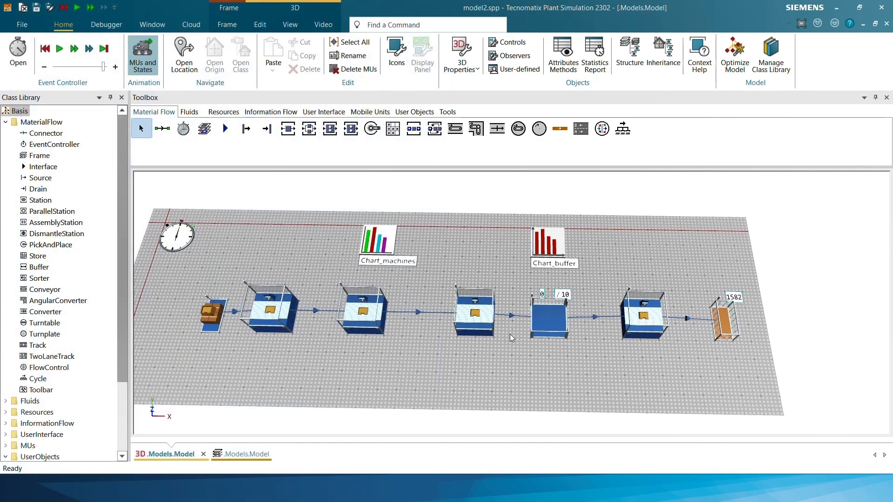
pyautogui.scroll(-3, 510, 334)
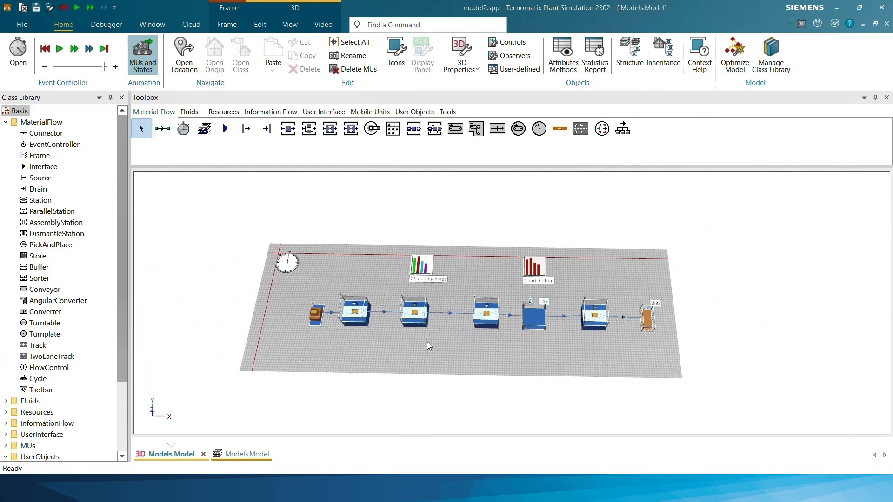
pyautogui.moveTo(409, 347); pyautogui.dragTo(400, 325)
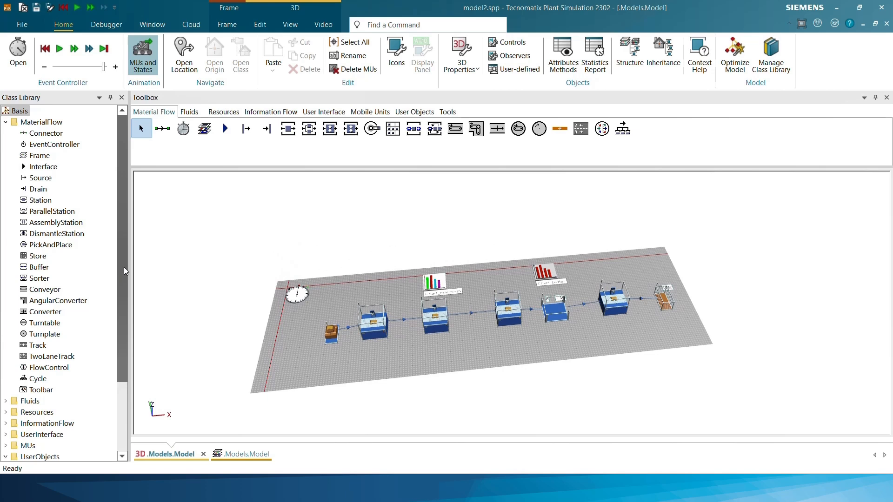
# Set the constant set-up time of the Machine1 class in UserObjects to 5 and apply it
pyautogui.moveTo(123, 267); pyautogui.dragTo(125, 349)
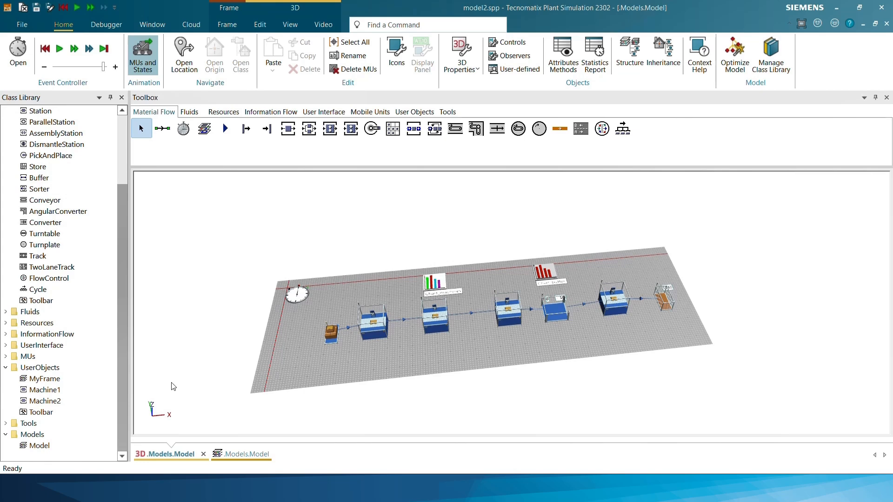
pyautogui.doubleClick(45, 390)
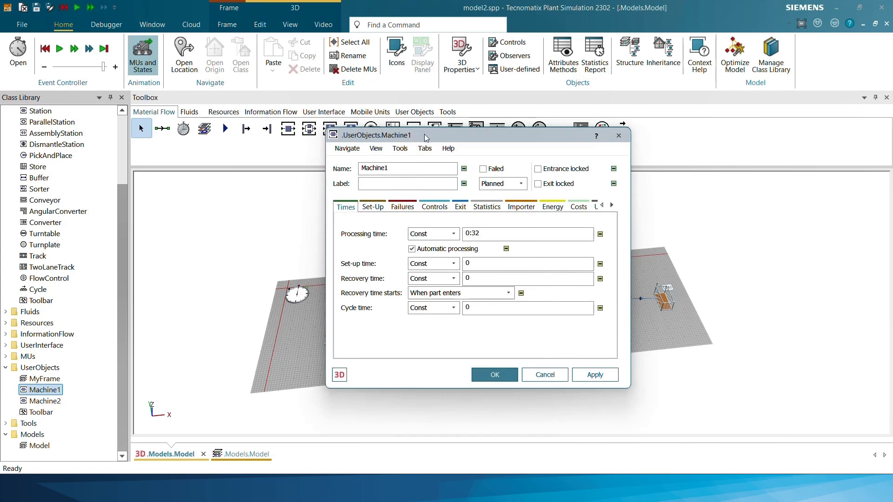
pyautogui.moveTo(424, 134); pyautogui.dragTo(596, 130)
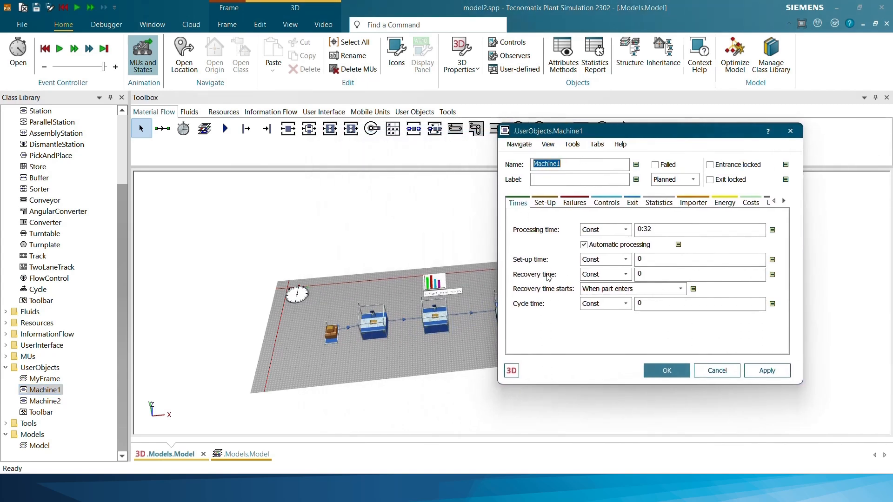
pyautogui.moveTo(648, 260); pyautogui.dragTo(597, 266)
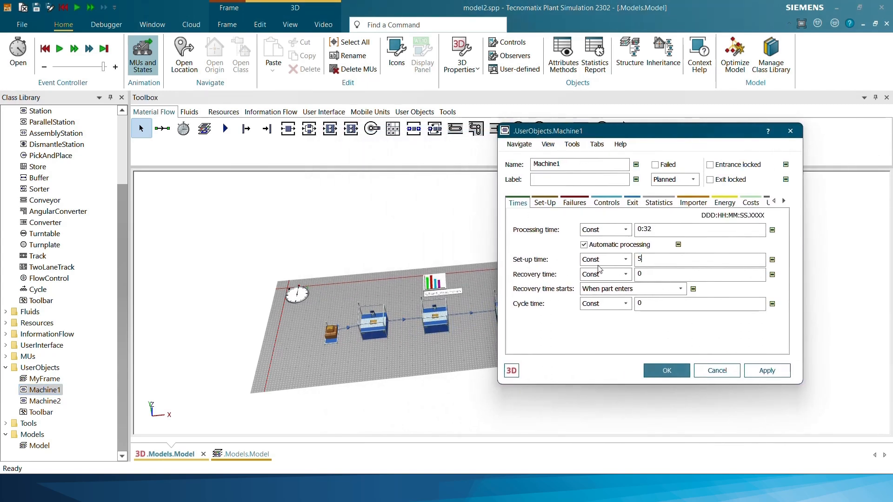
pyautogui.click(772, 374)
# Enable Machine1's set-up after 100 parts, before the next part, and confirm the object's settings
pyautogui.click(545, 204)
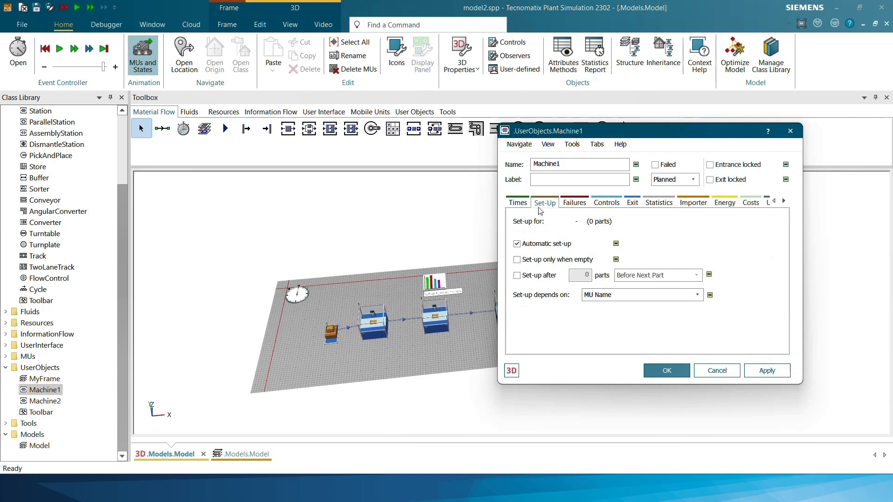
pyautogui.click(517, 275)
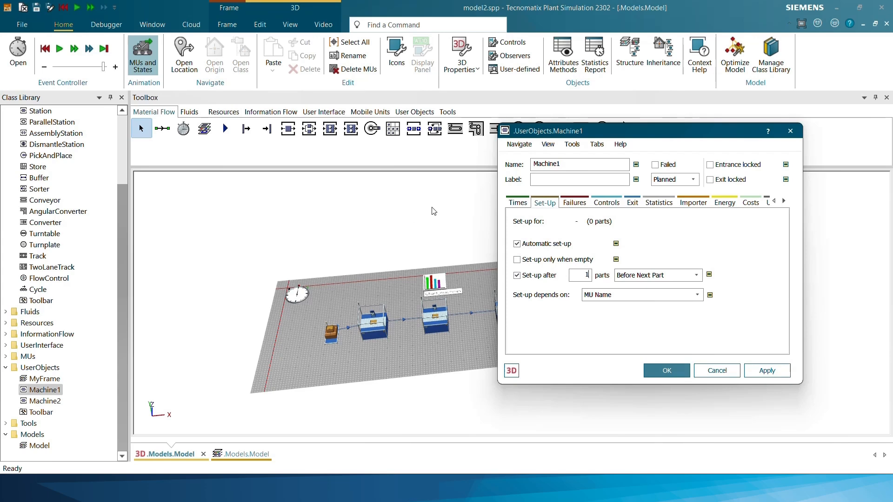
pyautogui.write('00')
pyautogui.click(668, 370)
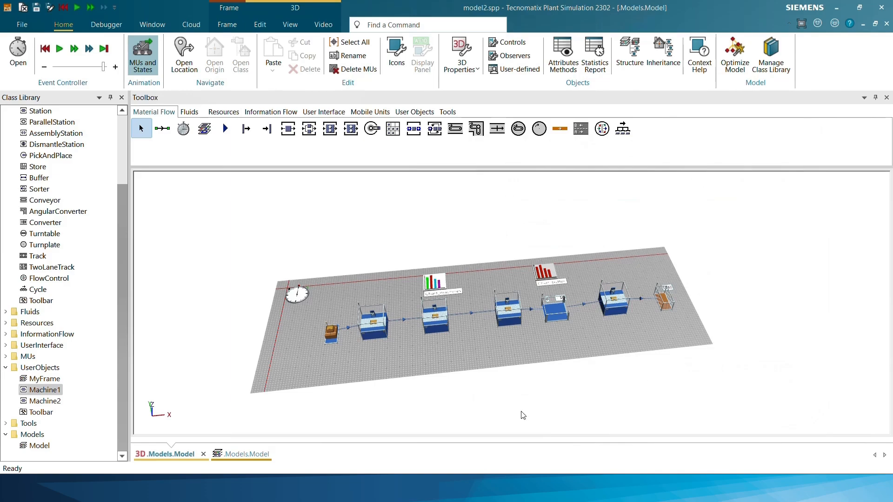
# Check the capacity setting of the buffer between the last two machines and close its properties
pyautogui.scroll(4, 518, 237)
pyautogui.moveTo(596, 246); pyautogui.dragTo(593, 269)
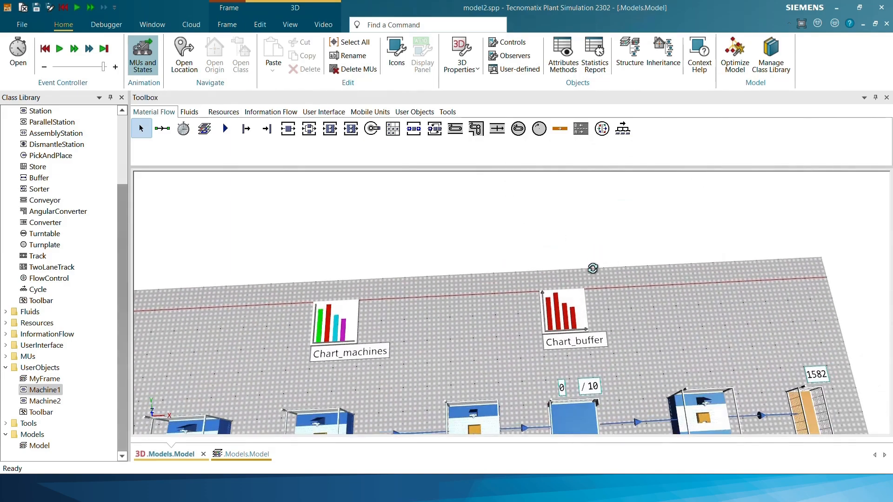
pyautogui.moveTo(458, 337); pyautogui.dragTo(481, 215)
pyautogui.scroll(-3, 612, 260)
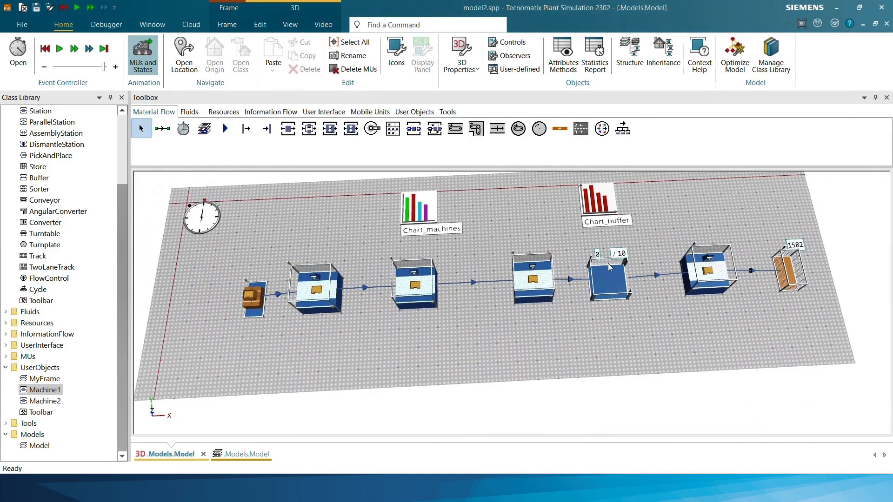
pyautogui.doubleClick(607, 271)
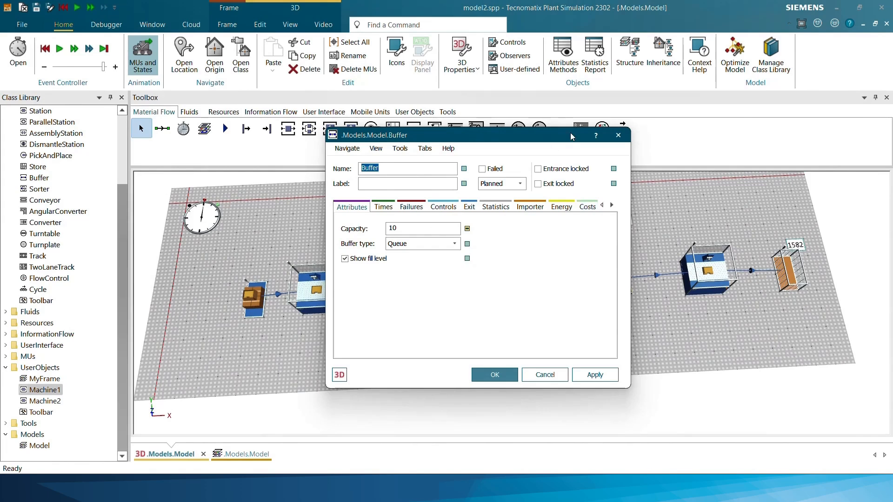
pyautogui.doubleClick(295, 228)
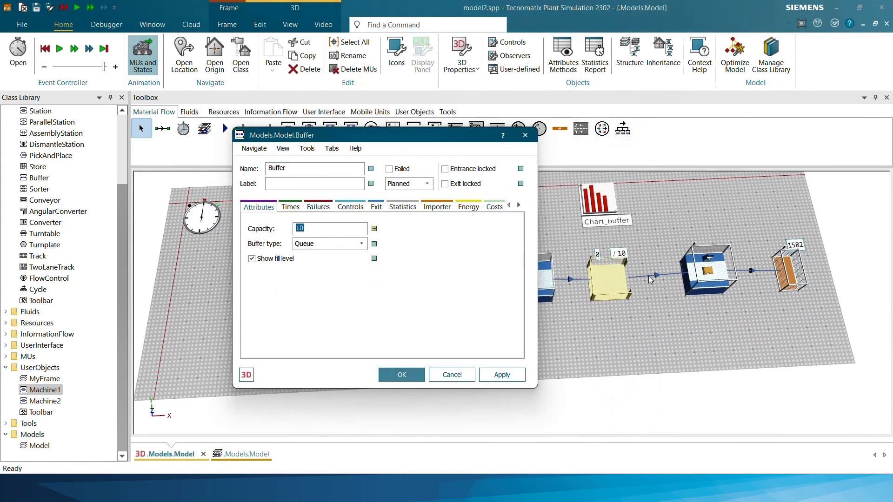
pyautogui.click(405, 372)
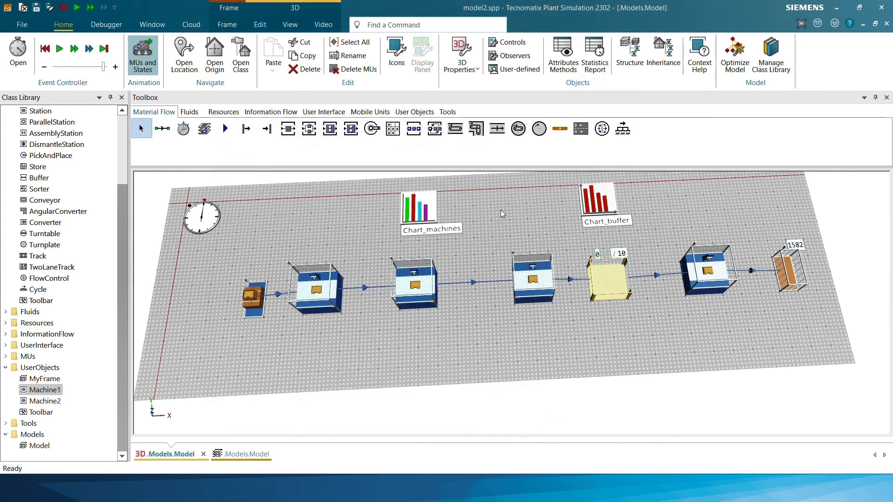
# Place an ExperimentManager between the machine chart and the buffer chart, and open it beside the visible production line
pyautogui.click(447, 113)
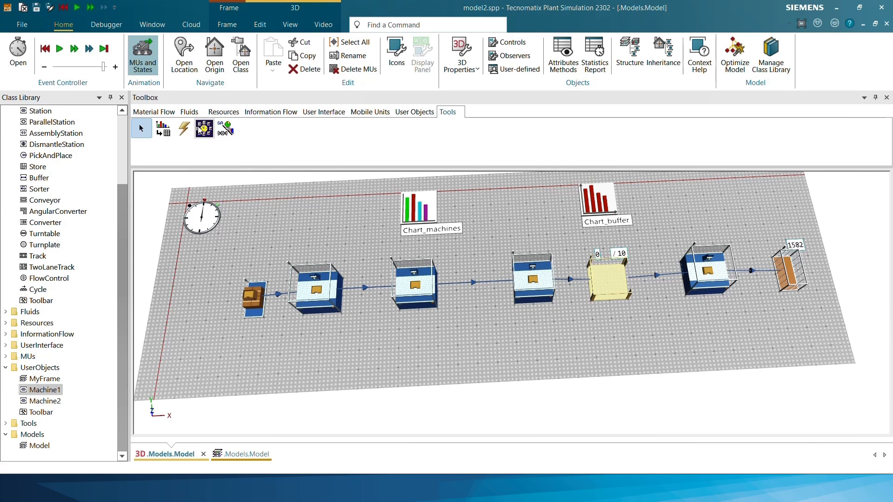
pyautogui.moveTo(203, 128); pyautogui.dragTo(509, 205)
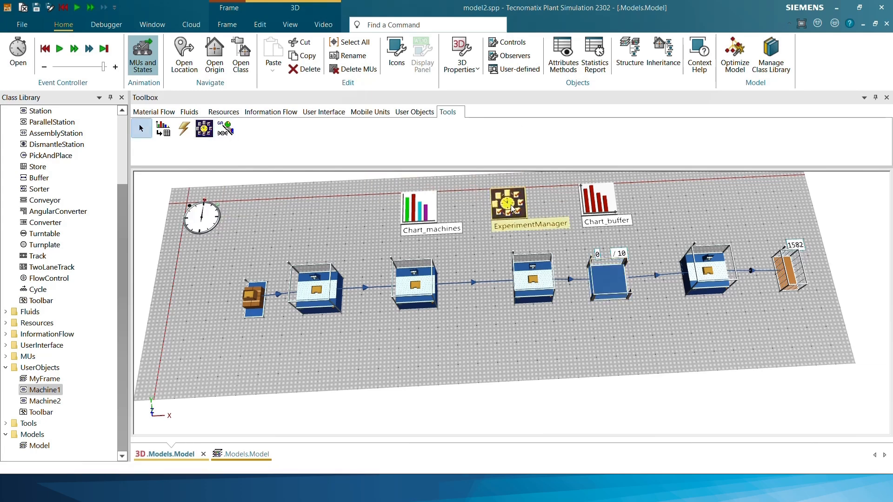
pyautogui.doubleClick(512, 207)
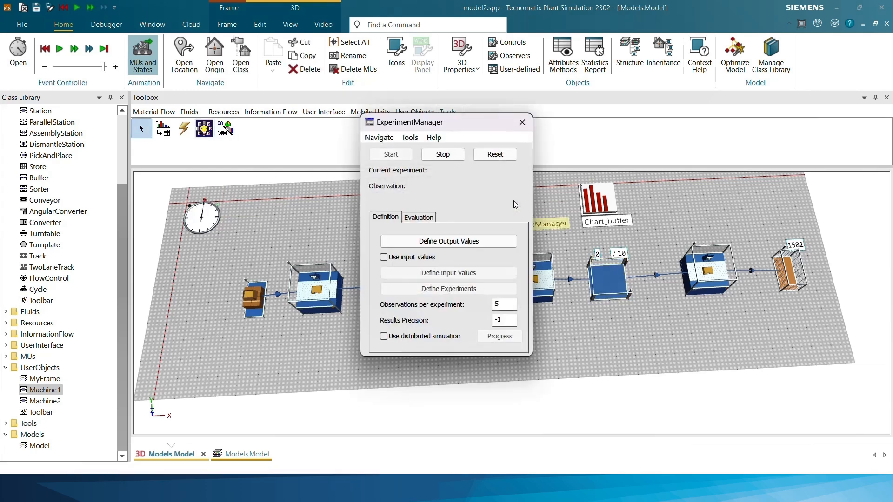
pyautogui.moveTo(487, 121); pyautogui.dragTo(770, 101)
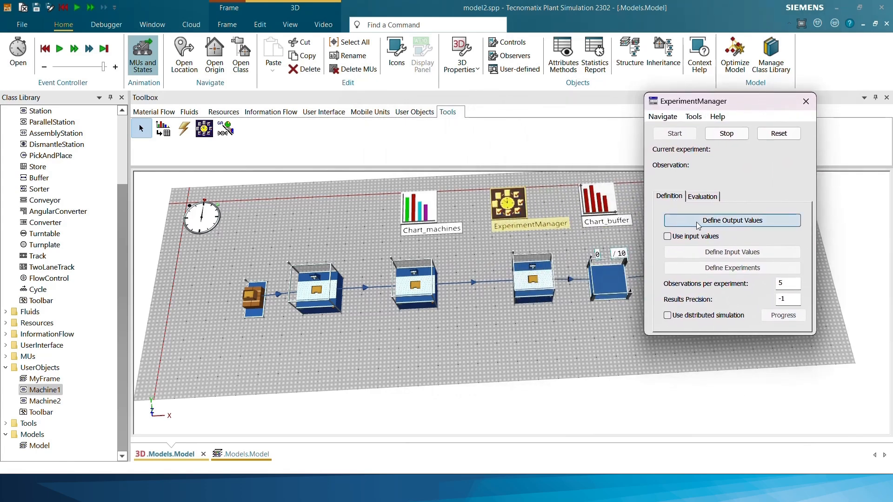
pyautogui.moveTo(696, 104); pyautogui.dragTo(790, 98)
pyautogui.moveTo(659, 204); pyautogui.dragTo(495, 206)
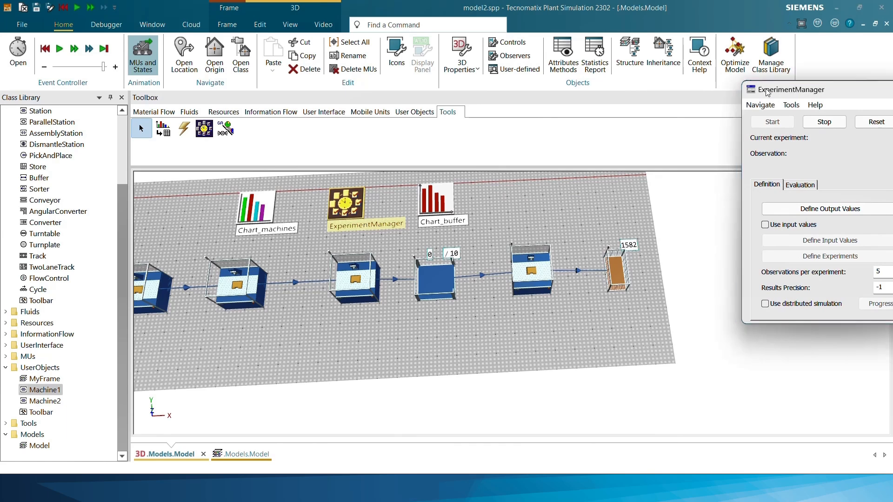
pyautogui.moveTo(781, 95); pyautogui.dragTo(690, 89)
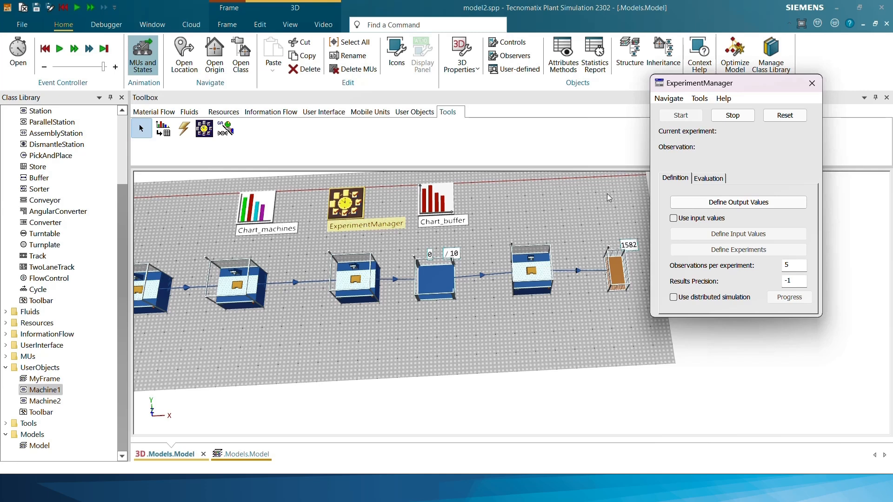
# Define the drain's numIn attribute (~.Drain.numIn) as the first output value of the simulation study
pyautogui.click(753, 203)
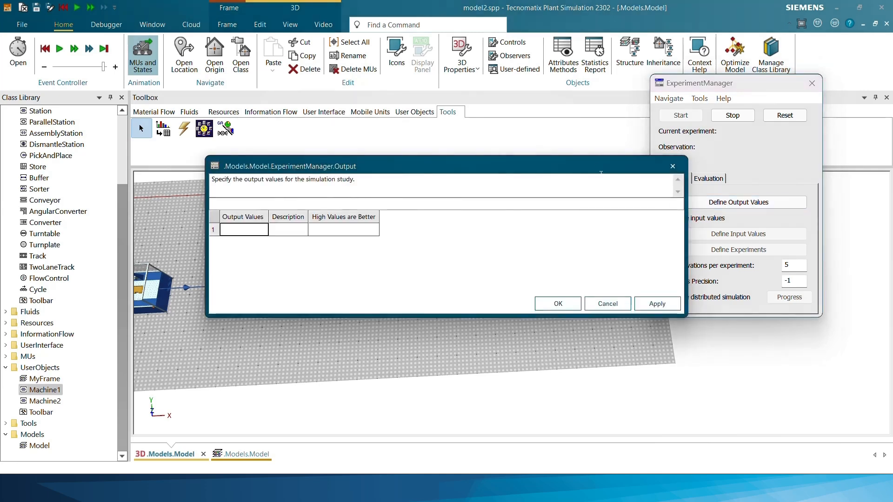
pyautogui.moveTo(600, 169); pyautogui.dragTo(526, 83)
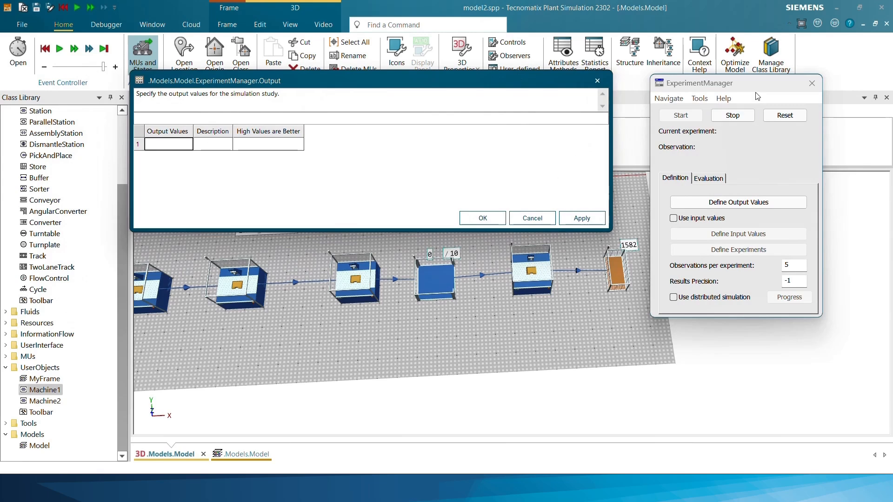
pyautogui.click(613, 270)
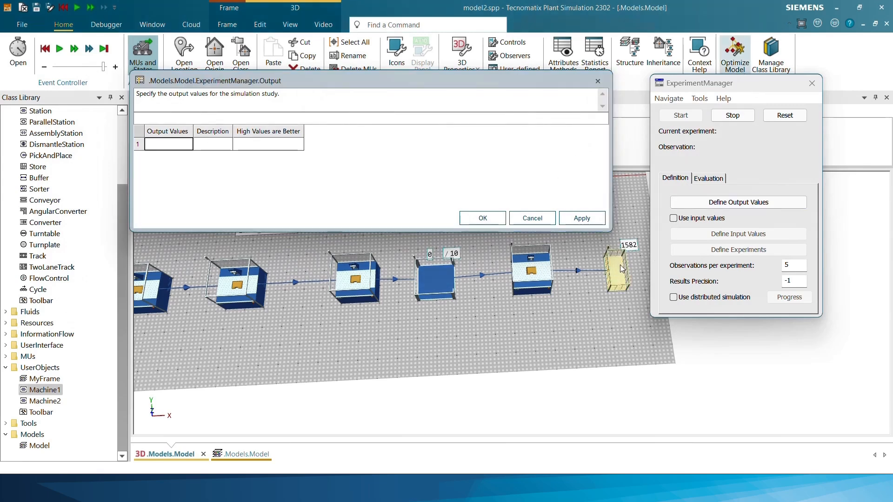
pyautogui.moveTo(622, 268); pyautogui.dragTo(173, 148)
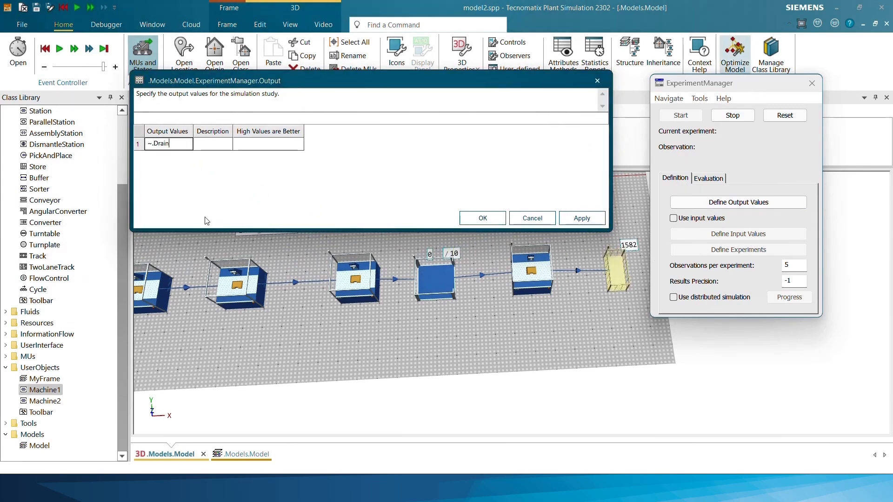
pyautogui.write('.numl')
pyautogui.write('n')
pyautogui.press('Return')
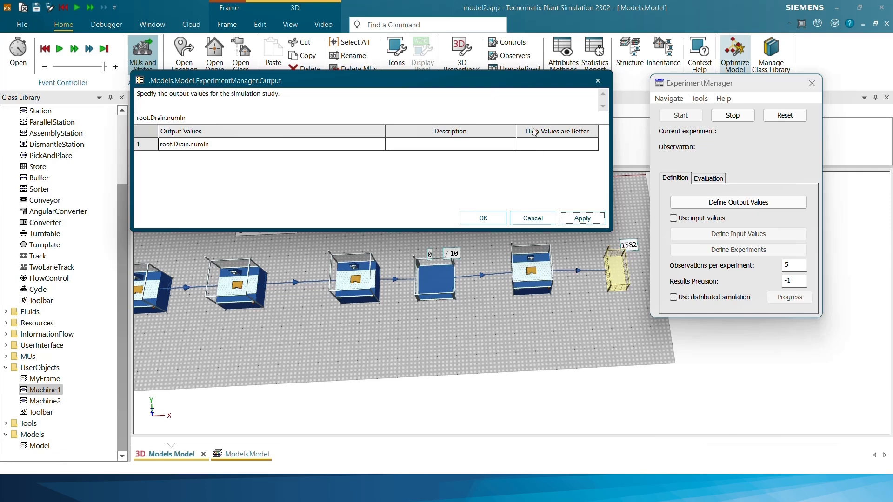
# Mark high values as better for the drain output and confirm the output value definition
pyautogui.click(552, 145)
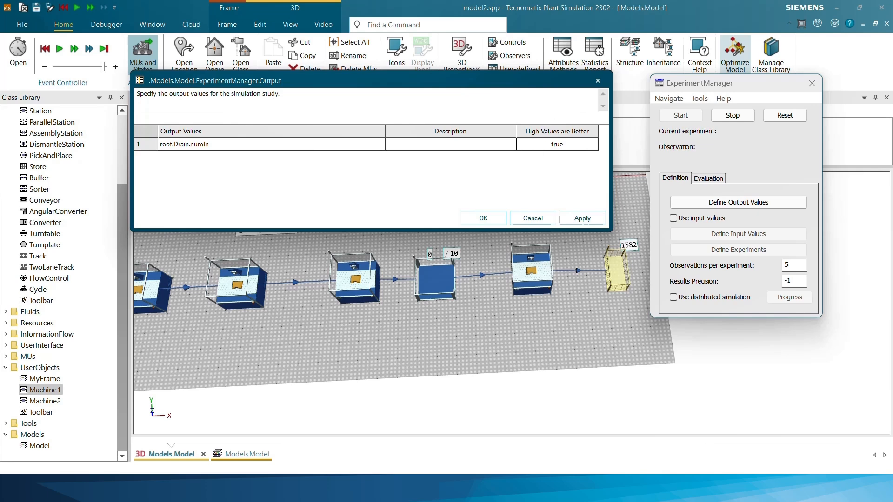
pyautogui.click(581, 220)
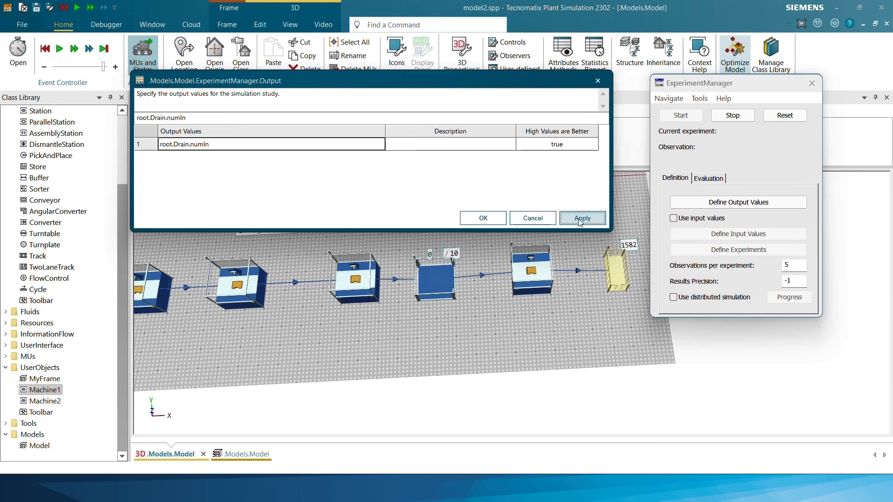
pyautogui.click(473, 217)
# Enable the use of input values and define the buffer's capacity (~.Buffer.capacity) as the study's input value
pyautogui.click(673, 219)
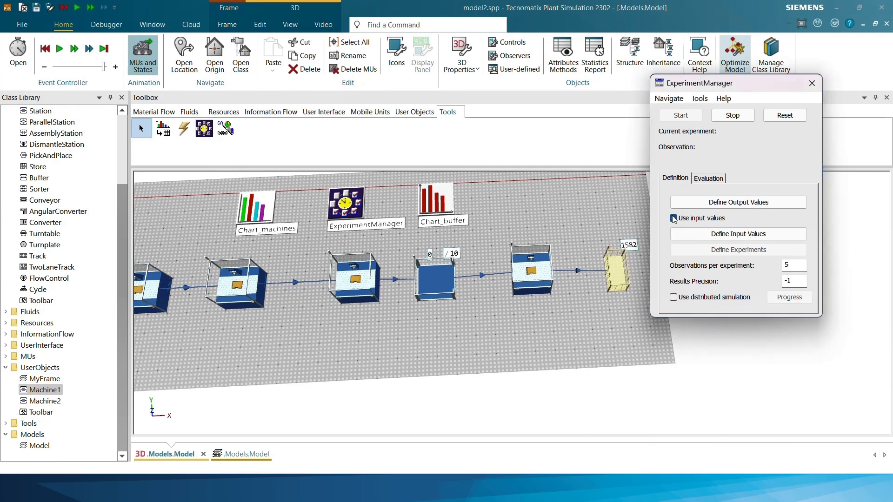
pyautogui.click(696, 234)
pyautogui.moveTo(505, 161); pyautogui.dragTo(470, 76)
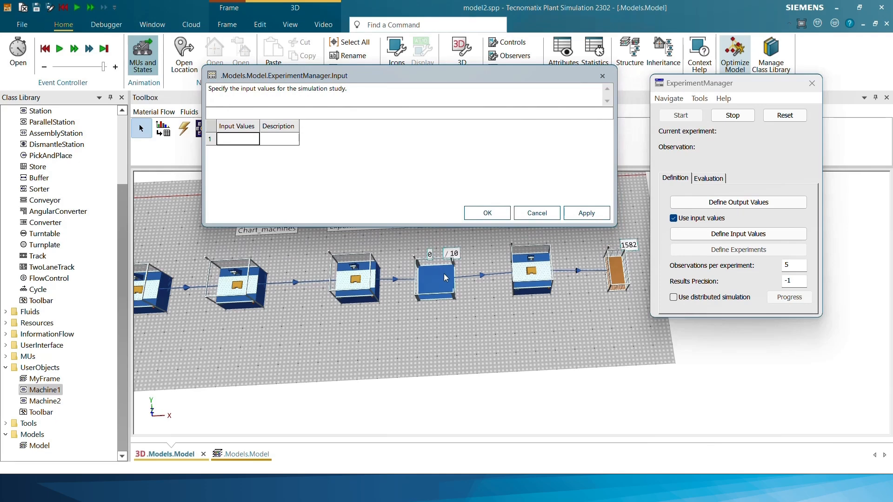
pyautogui.moveTo(443, 278); pyautogui.dragTo(238, 139)
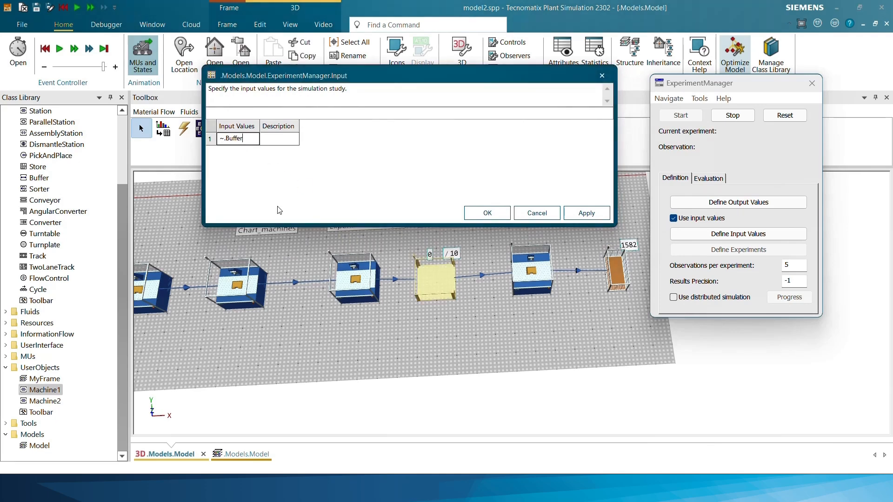
pyautogui.write('.capacit')
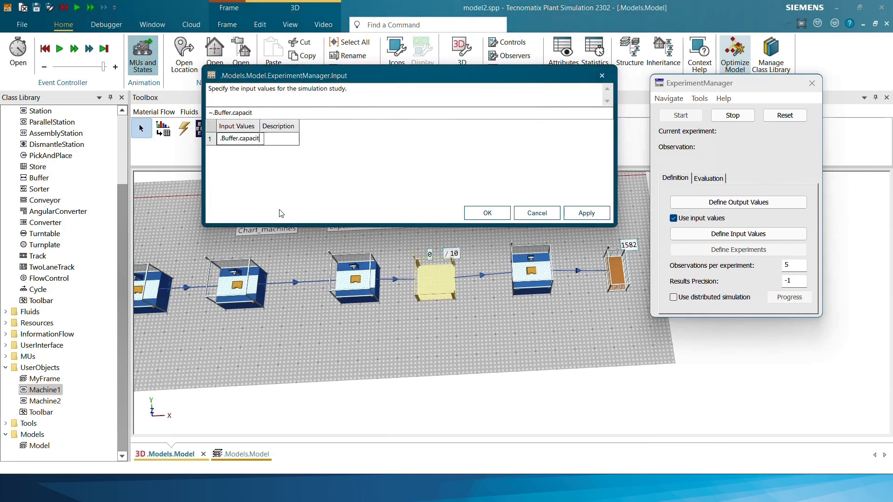
pyautogui.write('y')
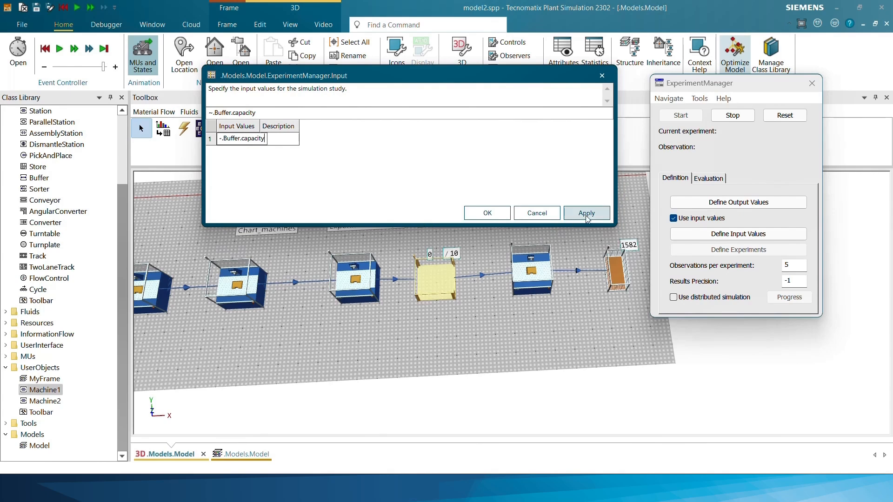
pyautogui.click(586, 217)
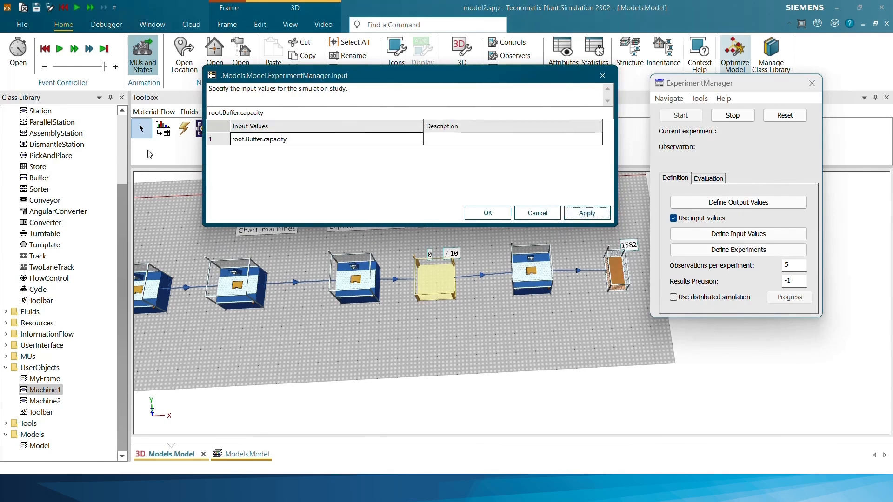
# Confirm the input value definition and set the observations per experiment to 3
pyautogui.click(478, 215)
pyautogui.click(785, 271)
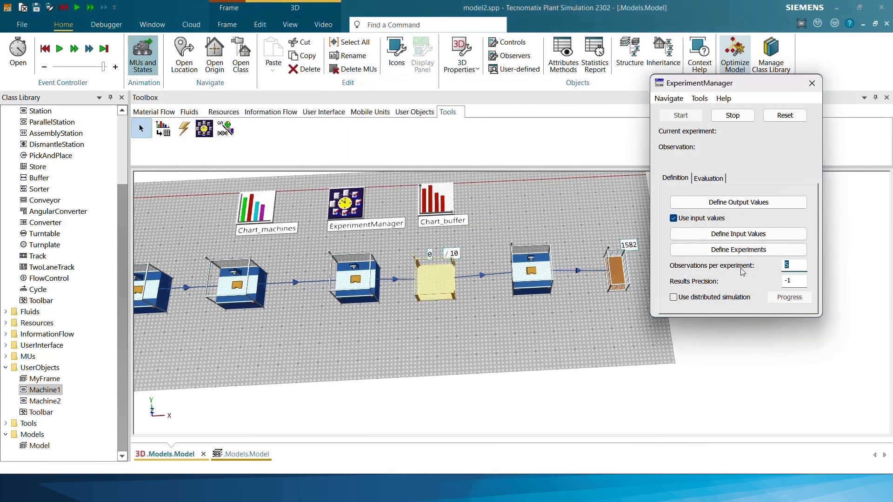
pyautogui.press('BackSpace')
pyautogui.write('3')
# Move the ExperimentManager window aside so that the production line stays visible next to it
pyautogui.moveTo(521, 204); pyautogui.dragTo(564, 205)
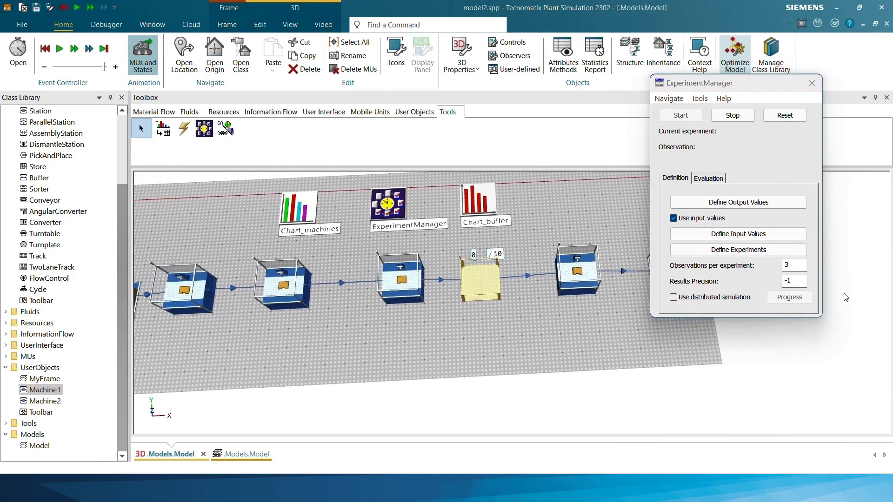
pyautogui.moveTo(744, 88); pyautogui.dragTo(822, 92)
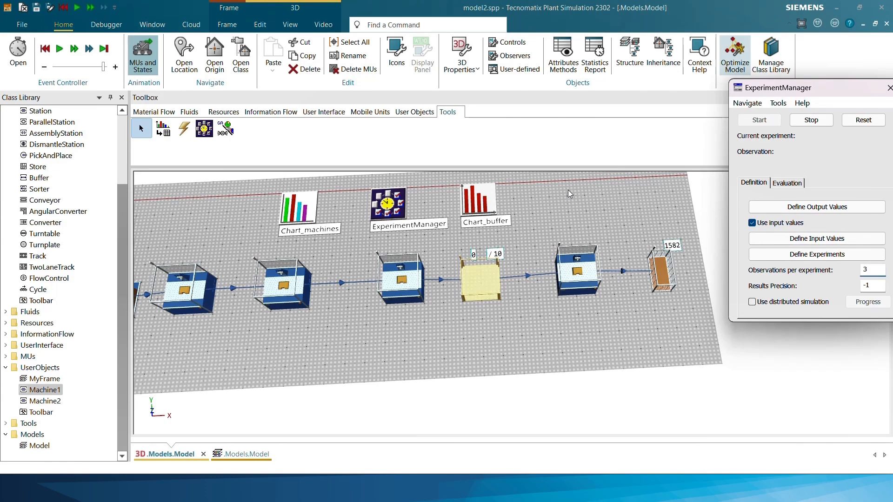
pyautogui.moveTo(576, 193); pyautogui.dragTo(599, 196)
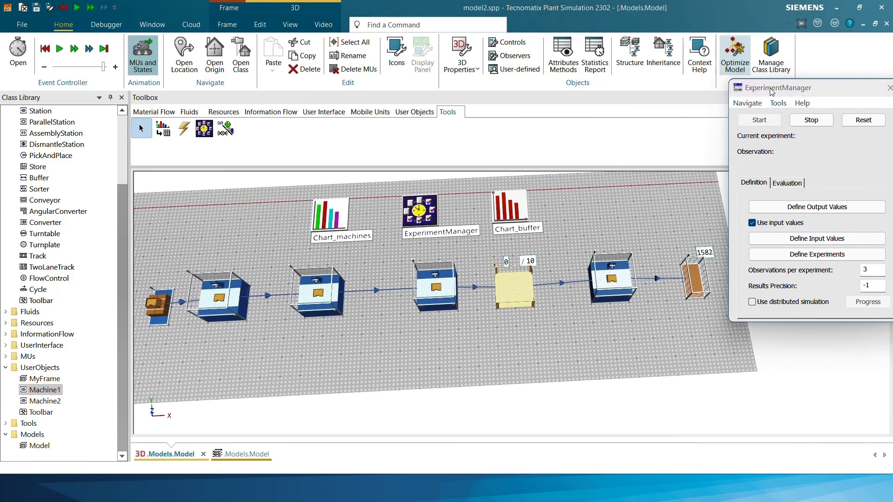
pyautogui.moveTo(770, 90); pyautogui.dragTo(744, 87)
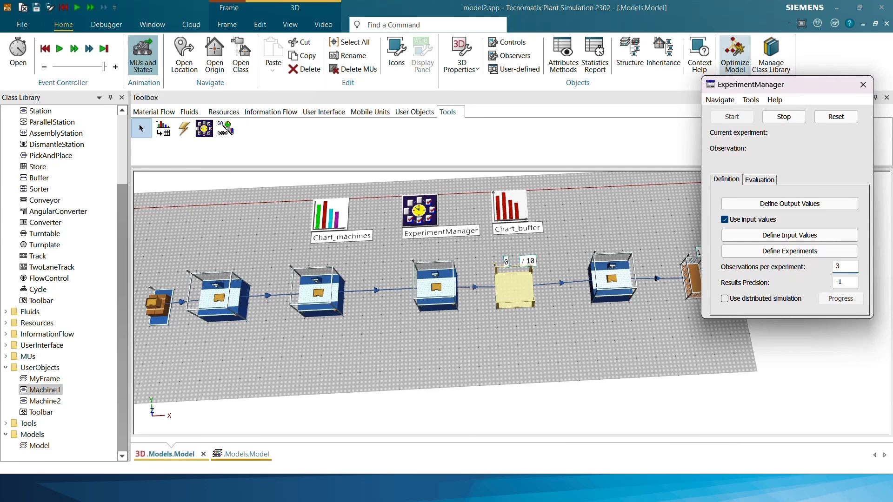
pyautogui.click(648, 192)
# Open the multi-level experimental design and set the upper level of the buffer capacity to 100
pyautogui.click(765, 273)
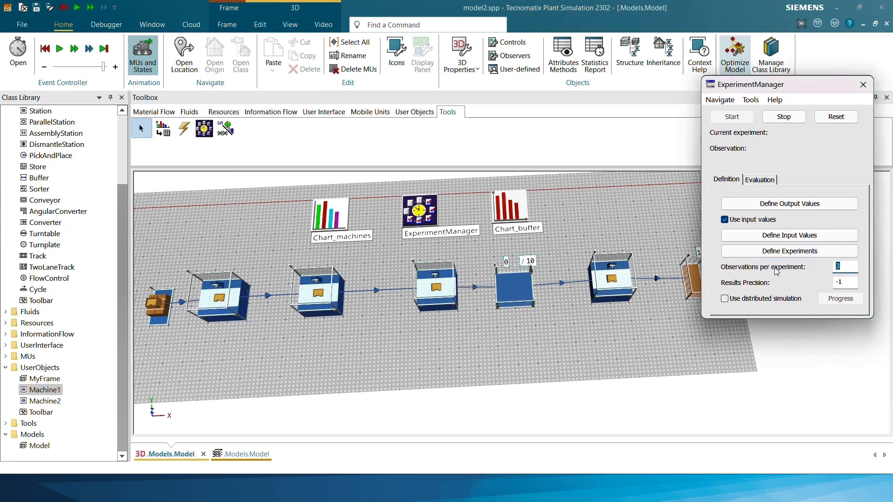
pyautogui.click(748, 100)
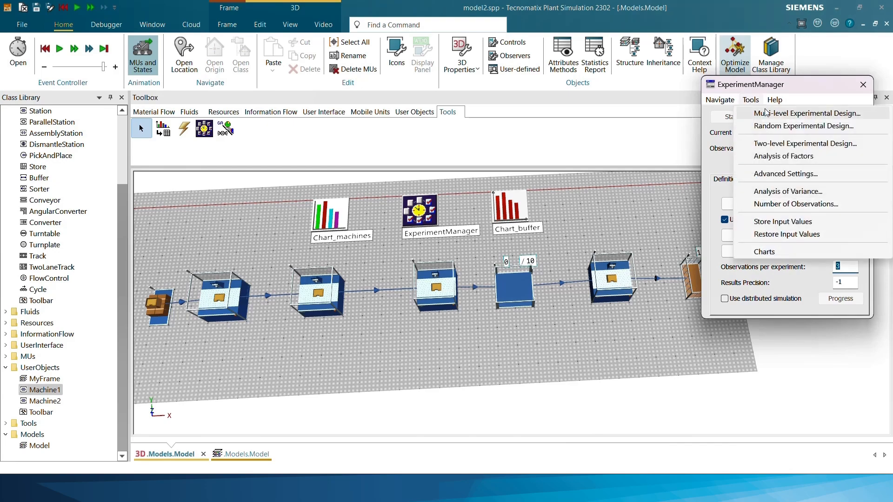
pyautogui.click(782, 114)
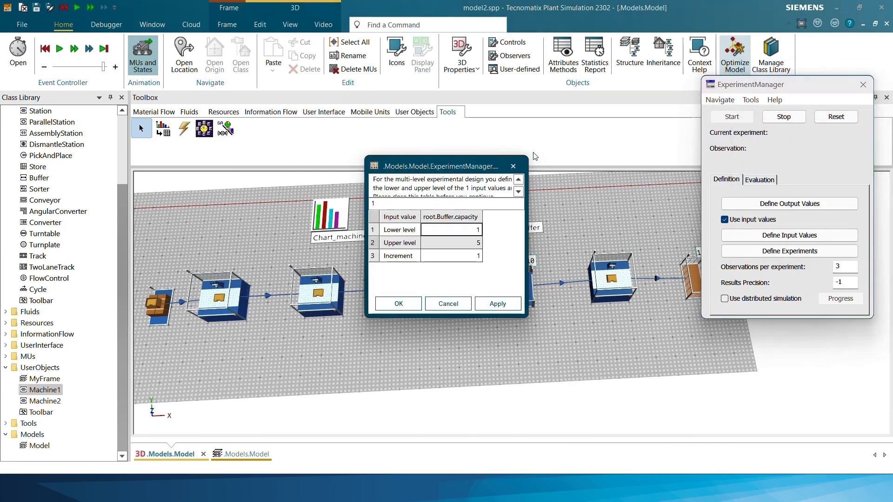
pyautogui.moveTo(451, 166); pyautogui.dragTo(535, 59)
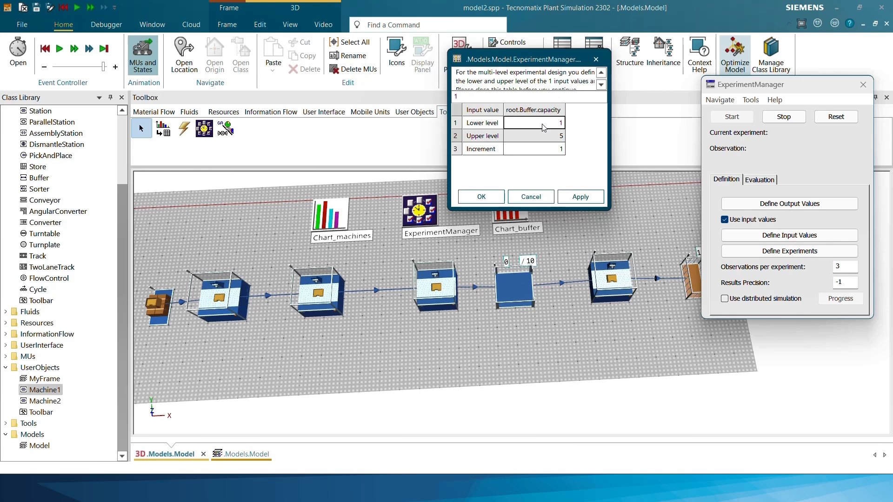
pyautogui.click(547, 139)
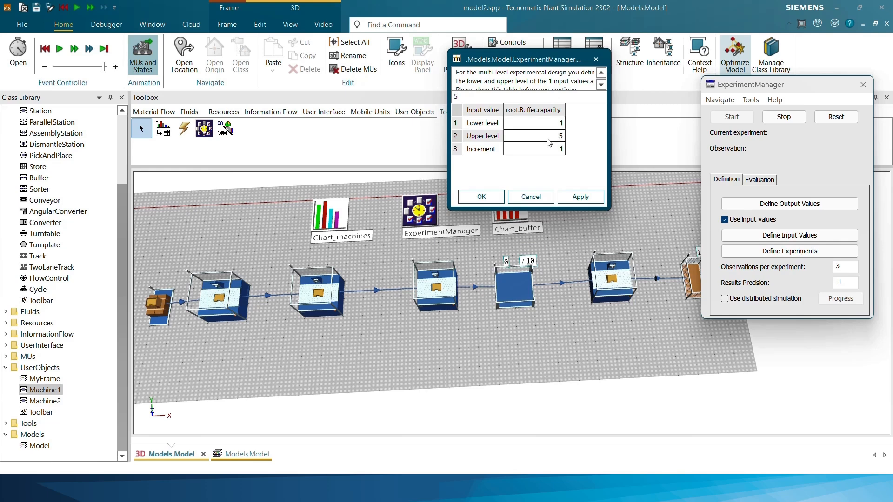
pyautogui.write('100')
pyautogui.click(544, 124)
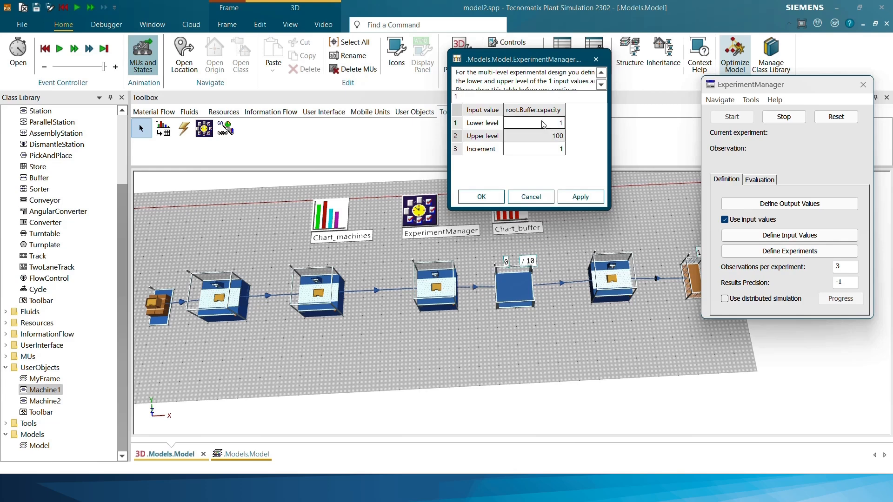
pyautogui.click(549, 136)
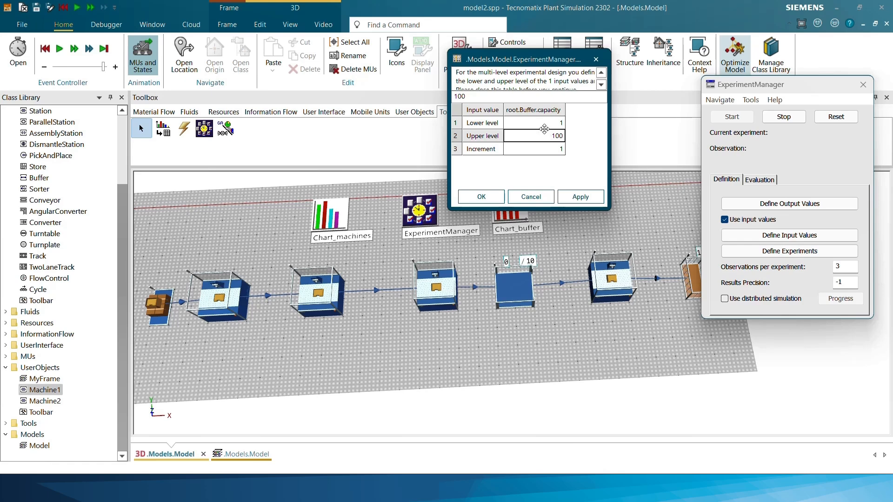
# Apply the buffer capacity levels and generate the multi-level experimental design from them
pyautogui.click(548, 153)
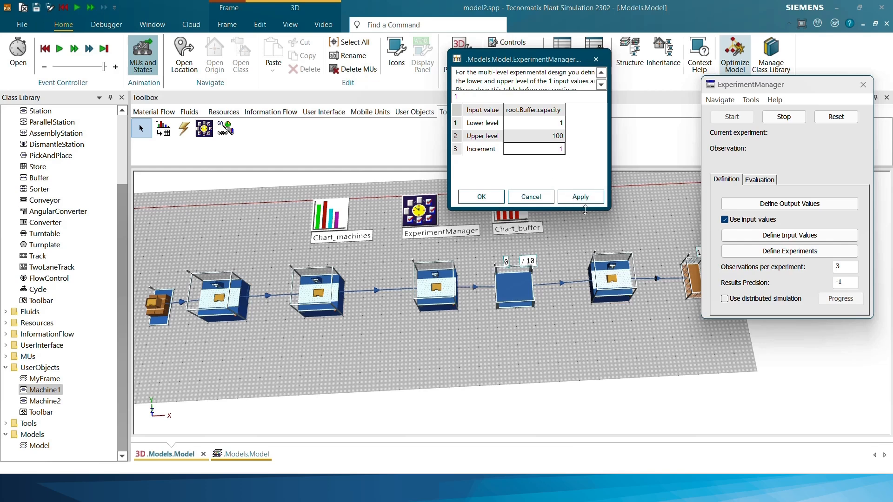
pyautogui.click(577, 197)
pyautogui.click(488, 198)
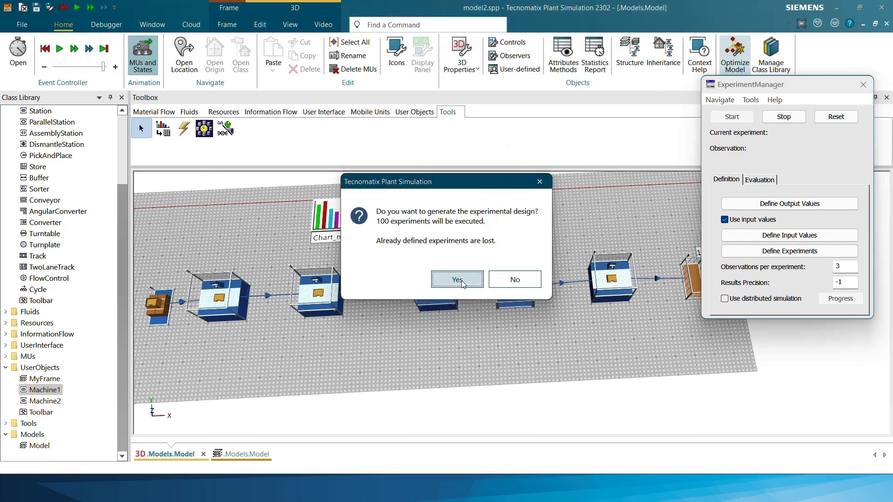
pyautogui.click(459, 282)
# Open the table of defined experiments, check it against the observations per experiment, and accept the buffer capacity entries
pyautogui.moveTo(541, 126)
pyautogui.mouseDown()
pyautogui.moveTo(536, 376)
pyautogui.moveTo(540, 130)
pyautogui.mouseUp()
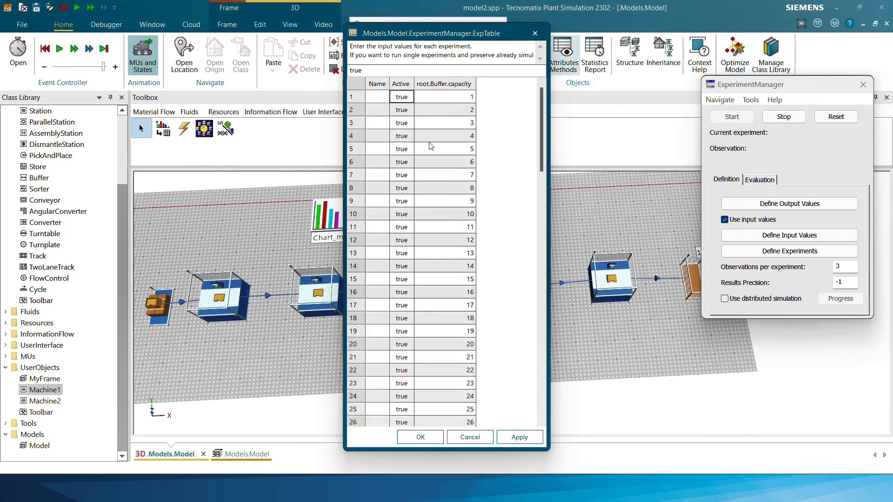
pyautogui.moveTo(463, 33); pyautogui.dragTo(425, 32)
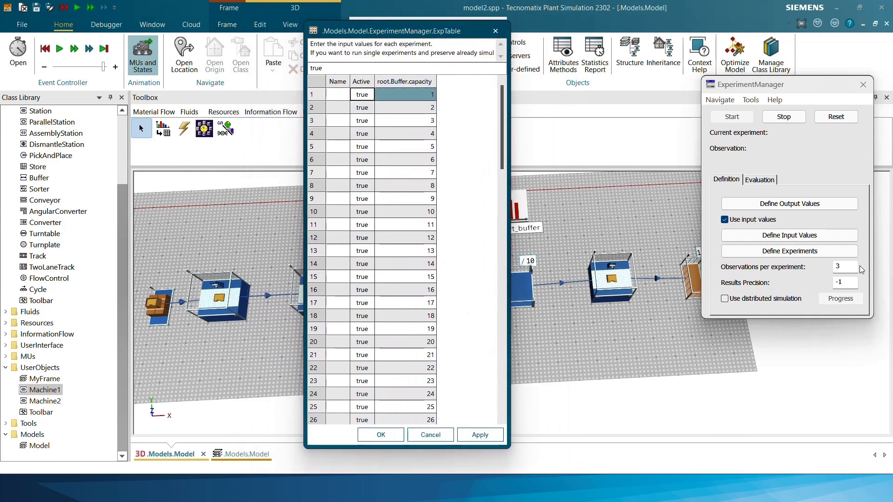
pyautogui.doubleClick(837, 267)
pyautogui.click(315, 97)
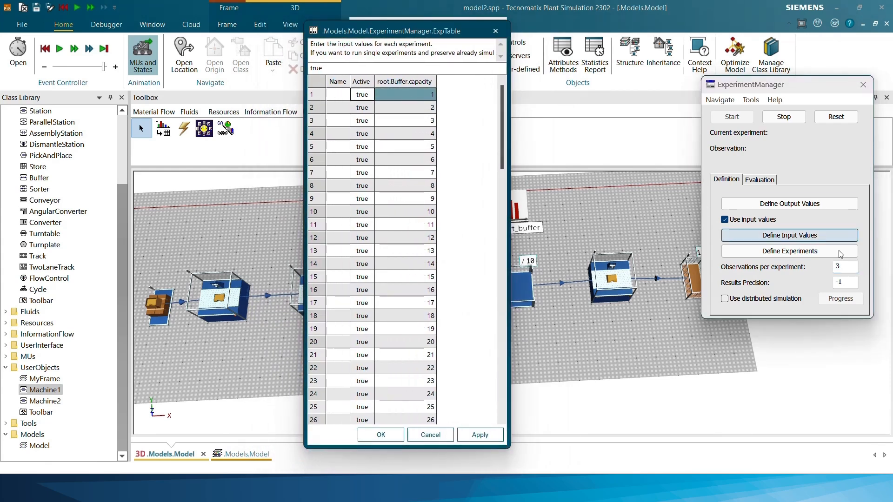
pyautogui.click(840, 266)
pyautogui.doubleClick(838, 266)
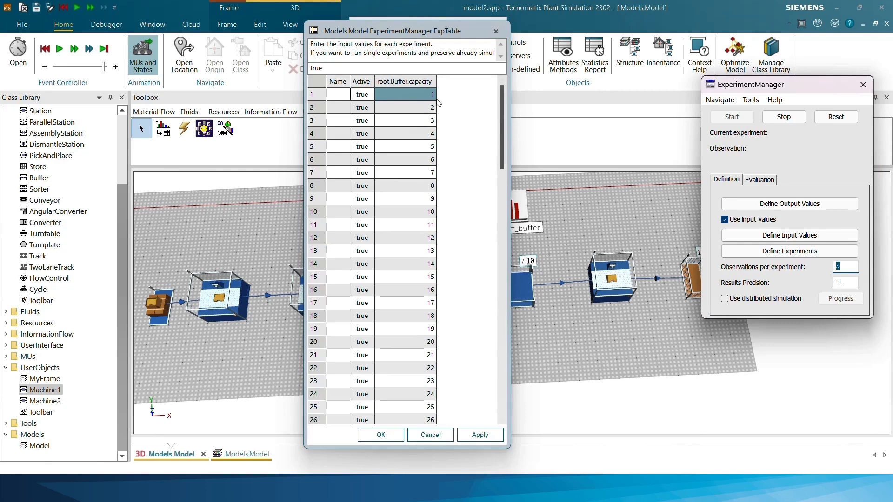
pyautogui.click(486, 435)
pyautogui.click(397, 435)
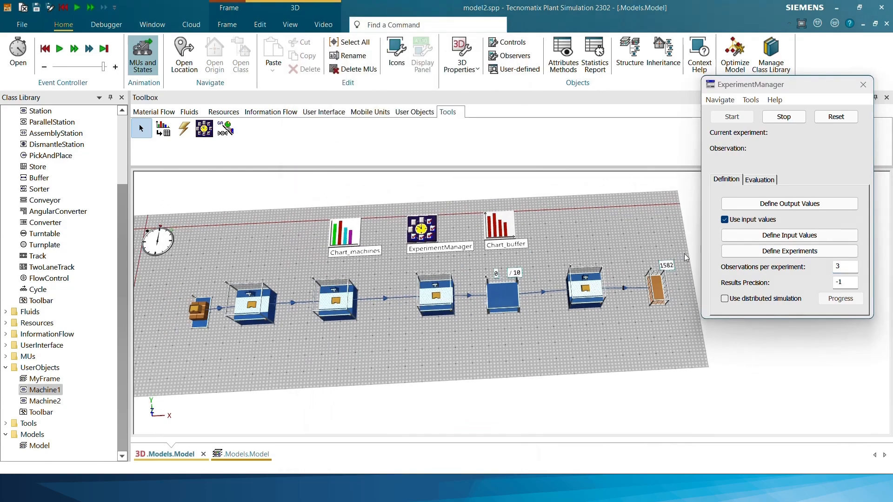
# Reset the simulation study, run all experiments through to the end, and dismiss the completion notice
pyautogui.click(835, 117)
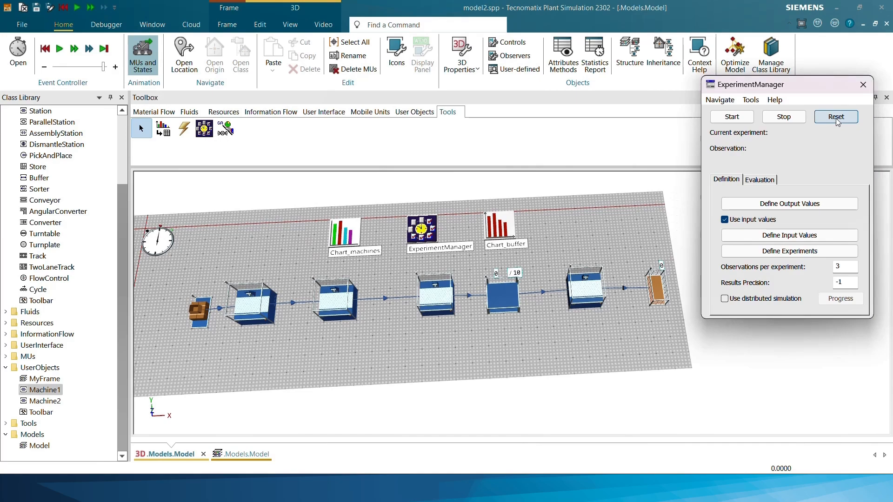
pyautogui.moveTo(528, 205); pyautogui.dragTo(543, 197)
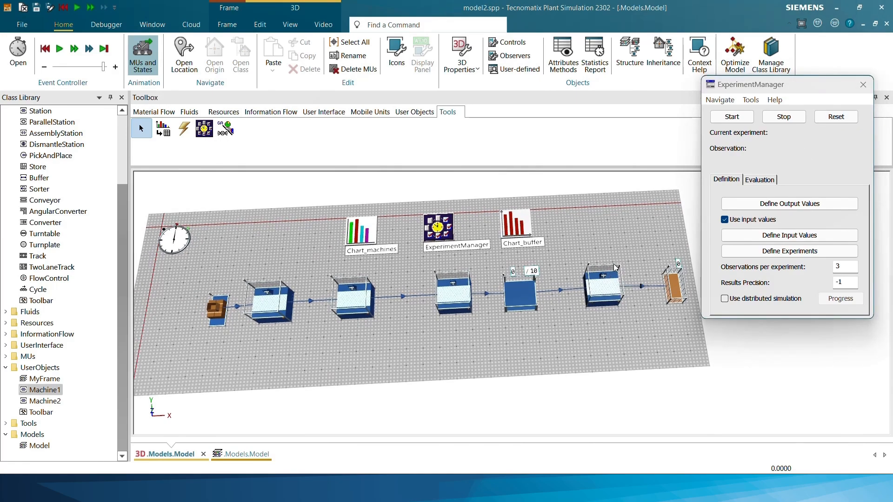
pyautogui.click(728, 120)
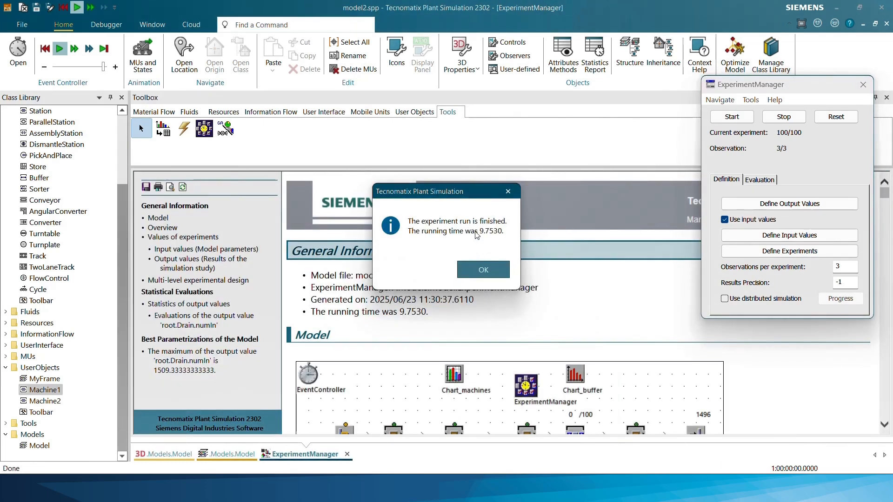
pyautogui.click(488, 268)
# Examine the report's experiment overview to find the buffer capacity from which the drain output stops increasing
pyautogui.scroll(-3, 501, 264)
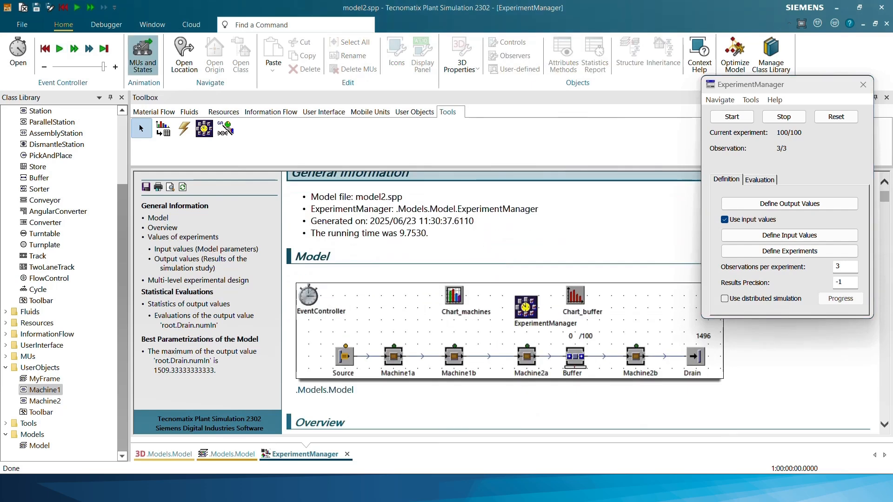
pyautogui.scroll(-5, 490, 223)
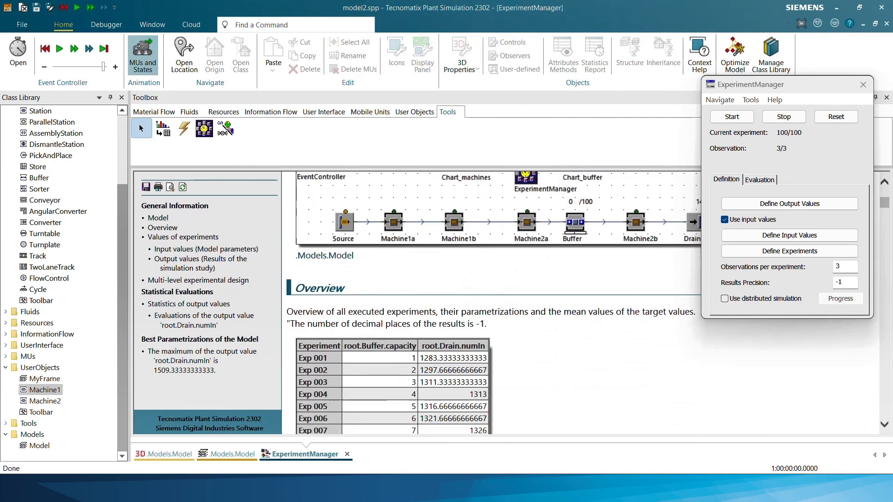
pyautogui.scroll(-1, 491, 224)
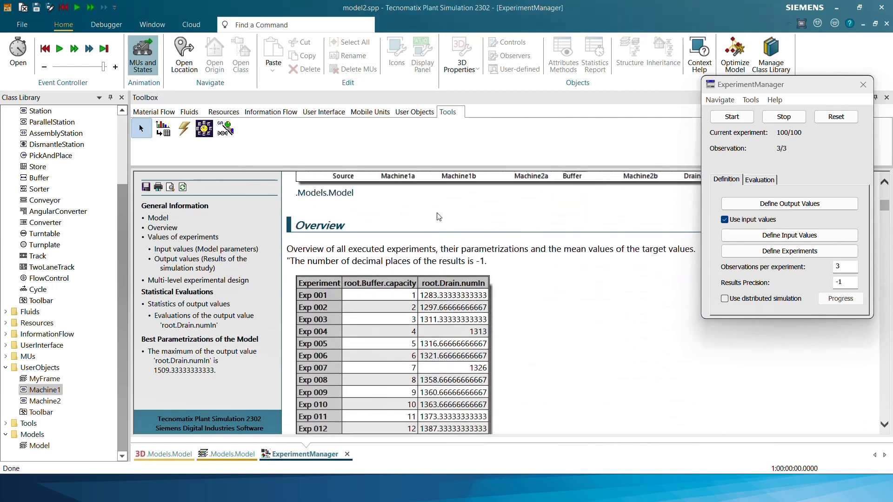
pyautogui.scroll(-2, 438, 217)
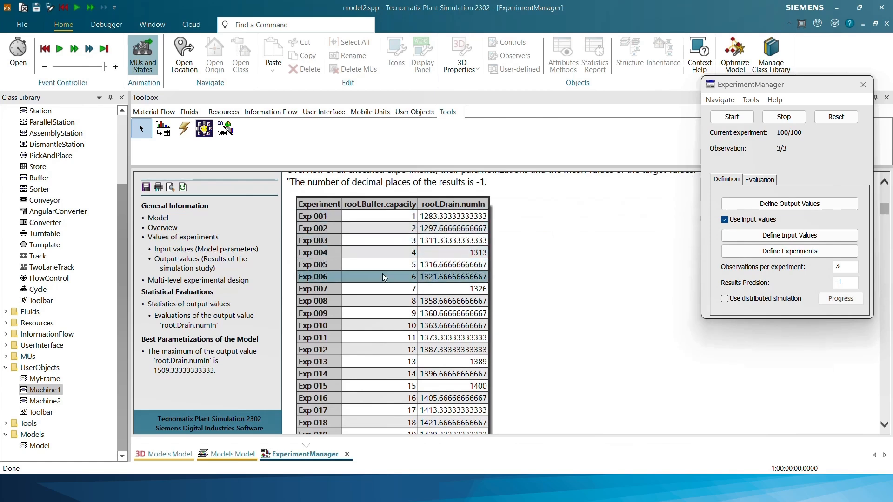
pyautogui.scroll(-1, 384, 243)
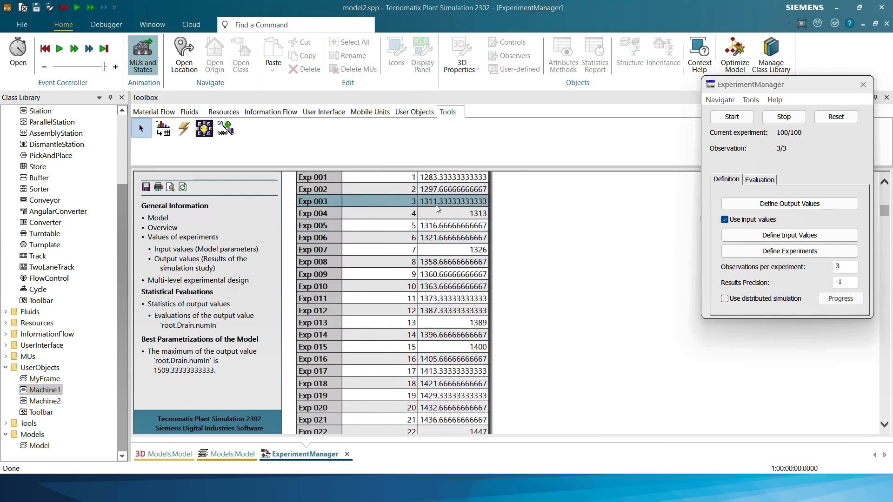
pyautogui.scroll(-2, 443, 276)
pyautogui.scroll(-7, 443, 281)
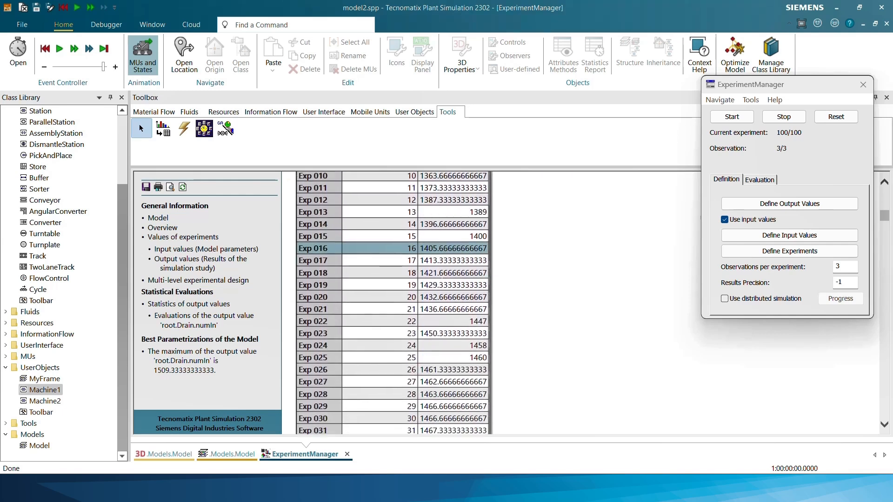
pyautogui.scroll(-8, 441, 283)
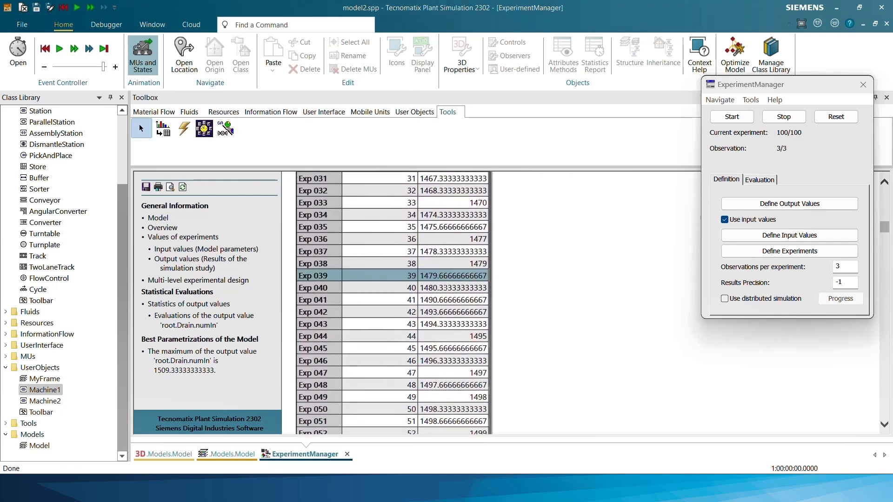
pyautogui.scroll(-7, 448, 291)
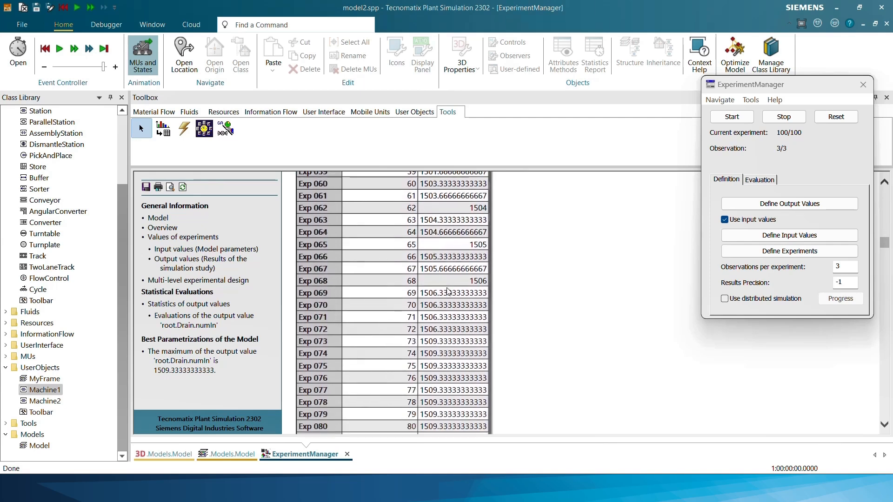
pyautogui.scroll(1, 447, 298)
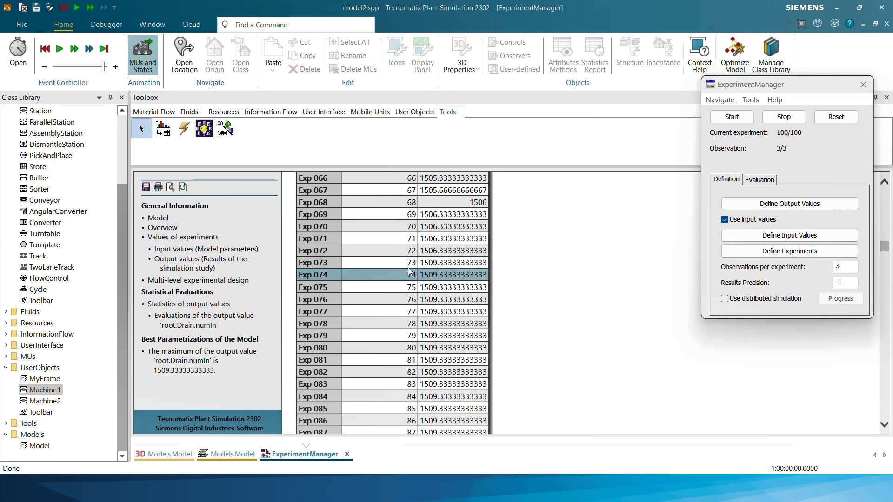
pyautogui.scroll(-3, 436, 284)
pyautogui.scroll(-2, 435, 305)
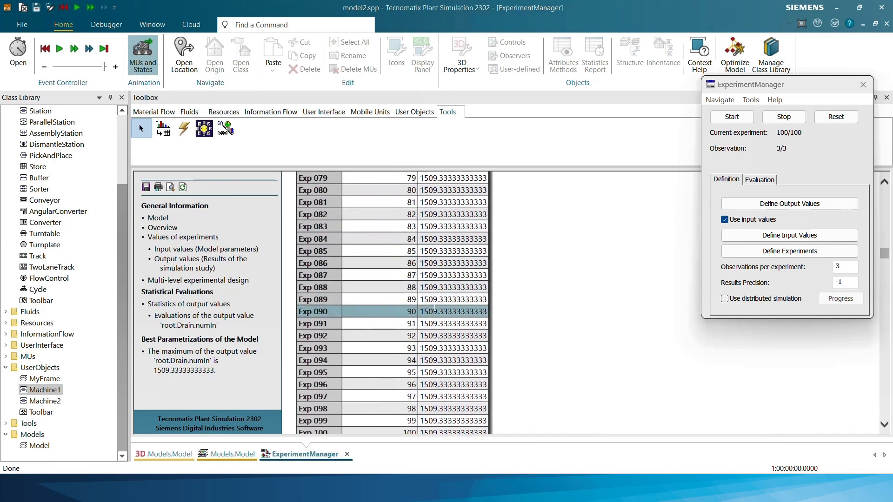
pyautogui.scroll(3, 434, 293)
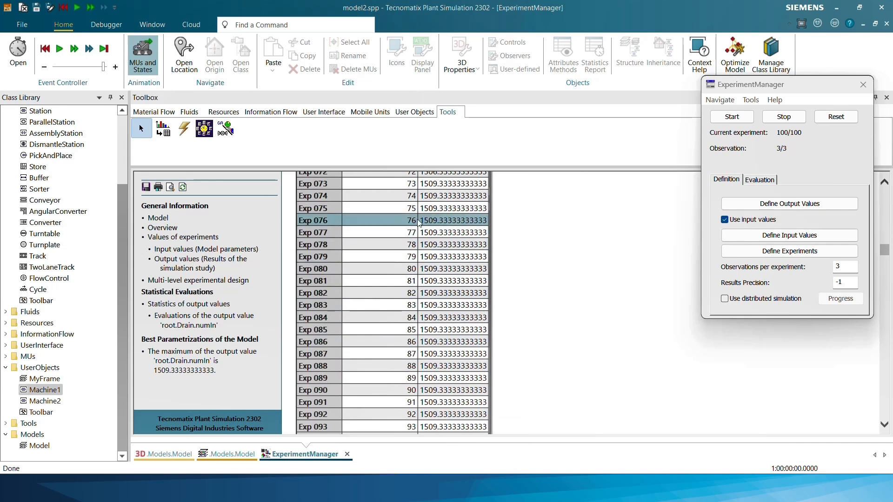
pyautogui.scroll(1, 404, 224)
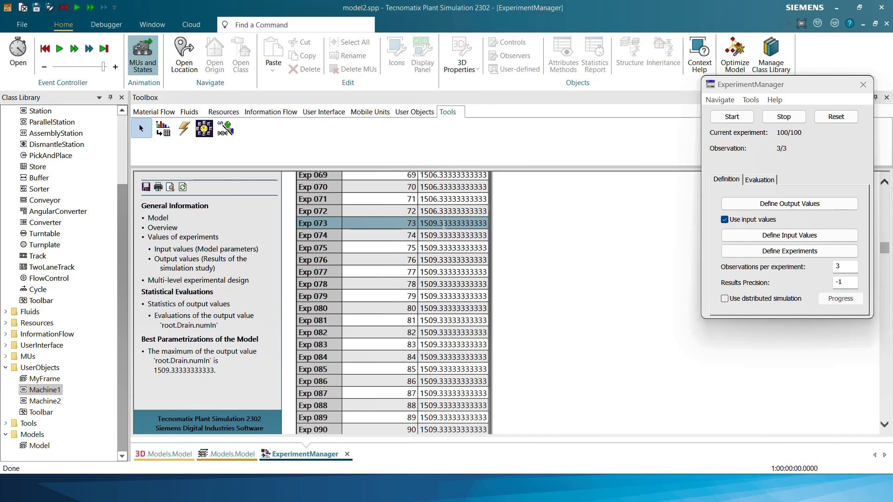
pyautogui.scroll(-8, 445, 226)
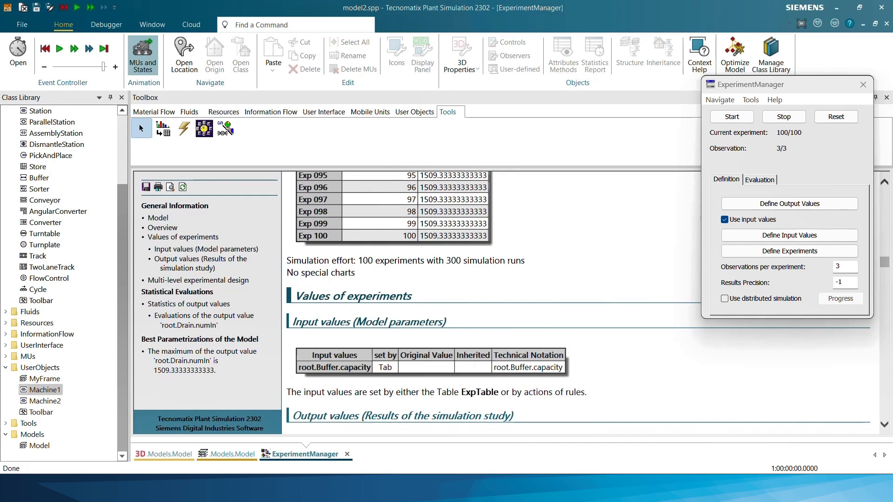
# Examine the report's input and output values, experimental design, Min-Max diagram and detailed results for the drain output across all experiments
pyautogui.scroll(-6, 493, 302)
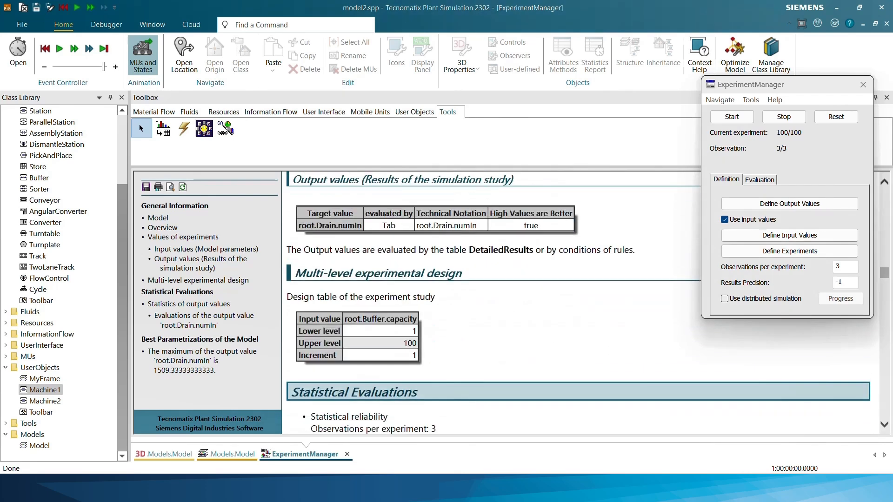
pyautogui.scroll(-5, 493, 302)
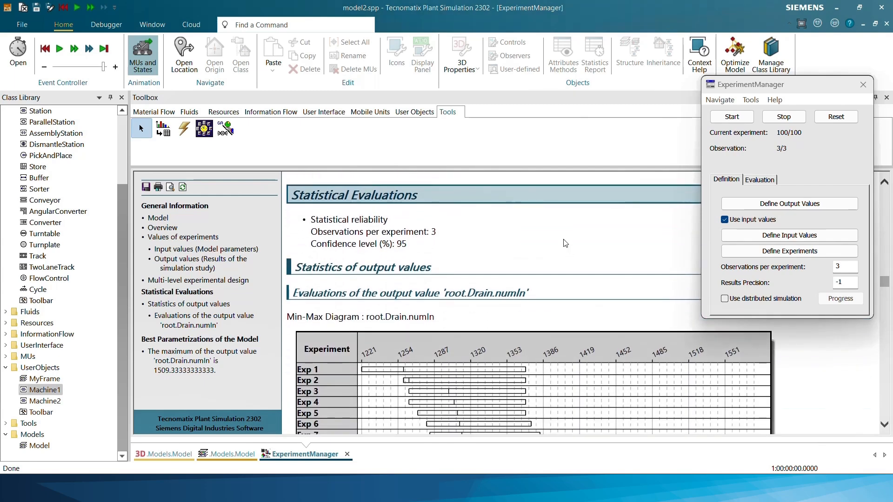
pyautogui.scroll(-4, 565, 243)
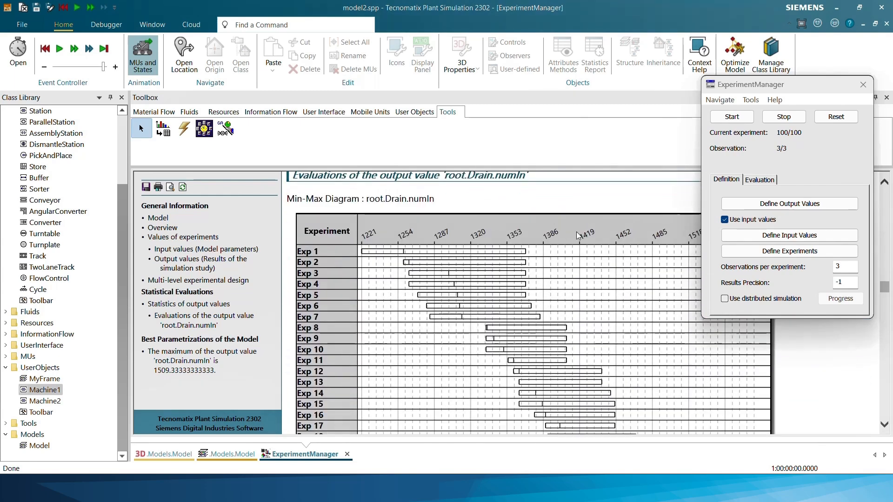
pyautogui.scroll(-10, 577, 232)
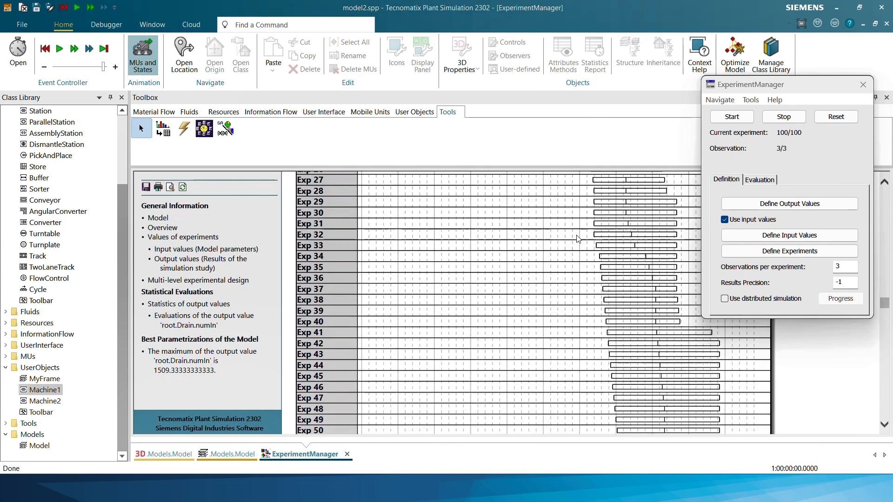
pyautogui.scroll(-10, 576, 239)
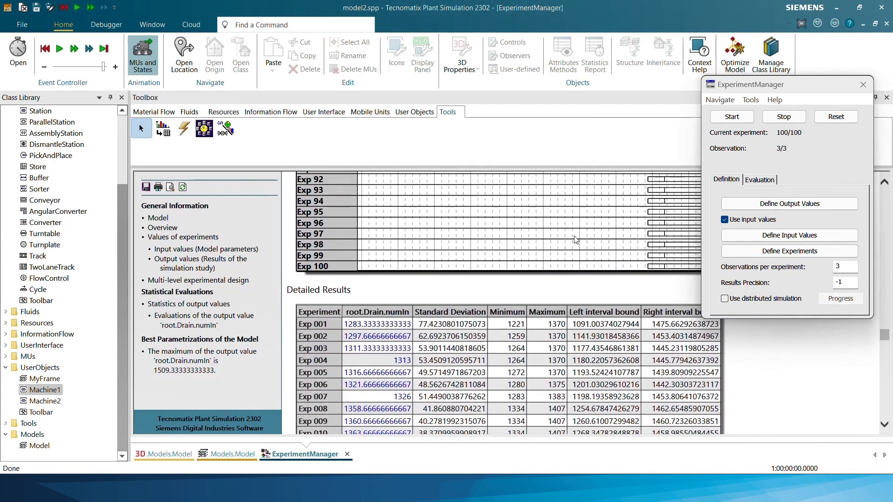
pyautogui.scroll(-3, 572, 238)
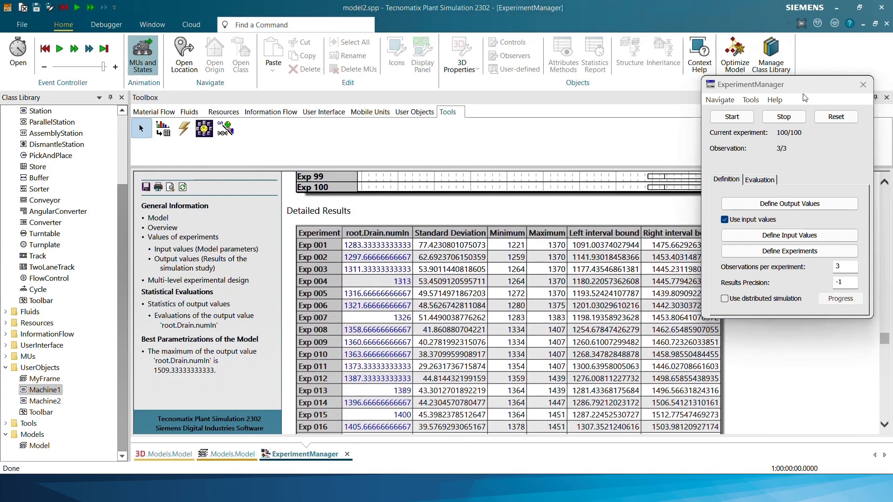
pyautogui.moveTo(800, 89); pyautogui.dragTo(854, 57)
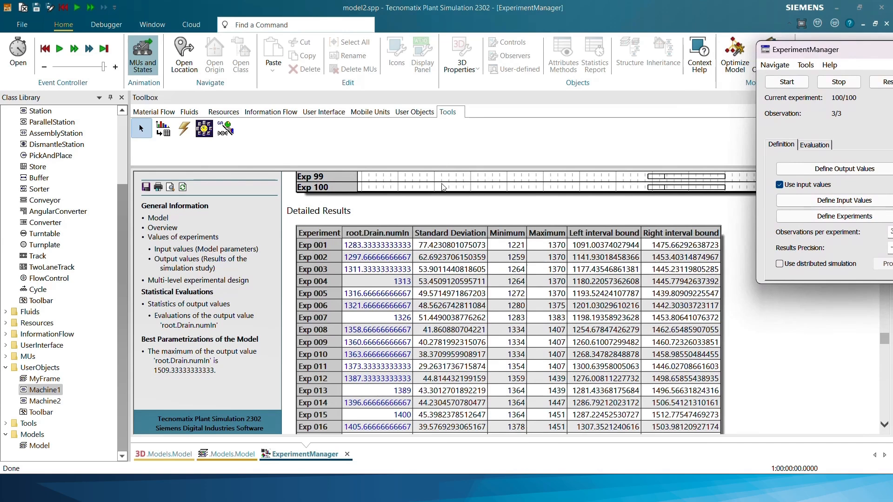
pyautogui.scroll(-2, 443, 187)
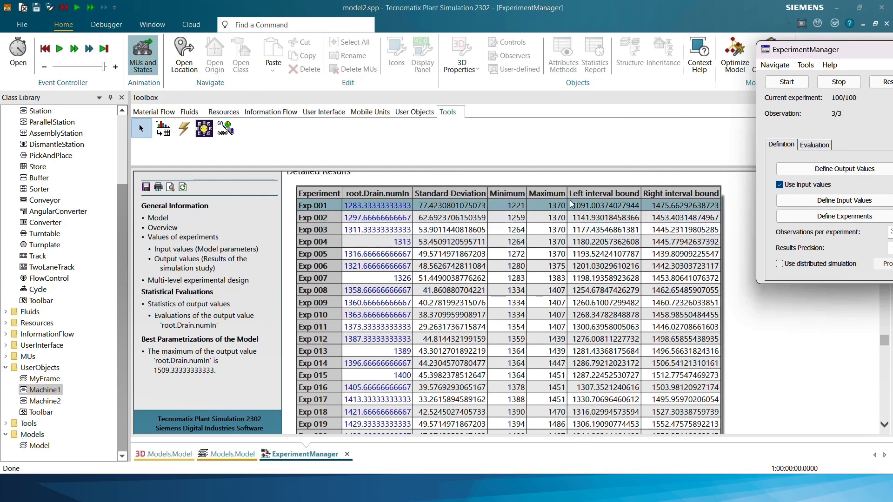
pyautogui.scroll(-10, 573, 203)
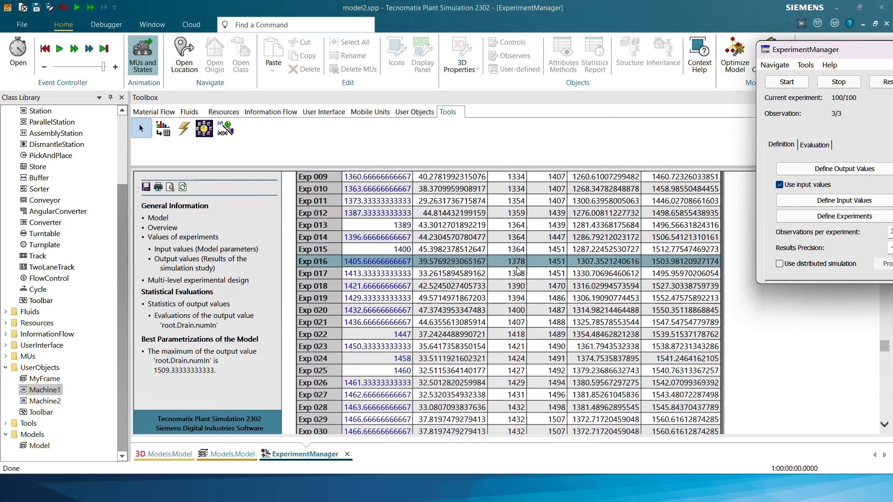
pyautogui.scroll(-20, 478, 225)
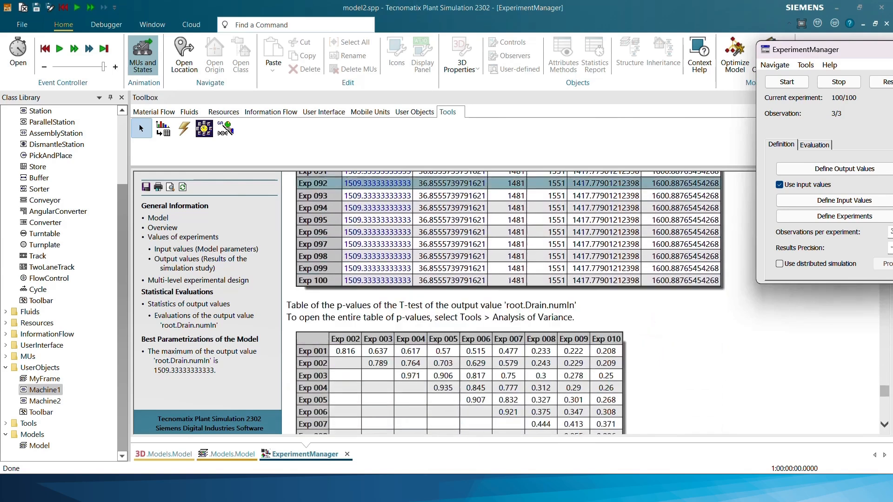
# Examine the report's Best Parametrizations section to identify the buffer capacities that yield the maximum drain output
pyautogui.scroll(-5, 545, 268)
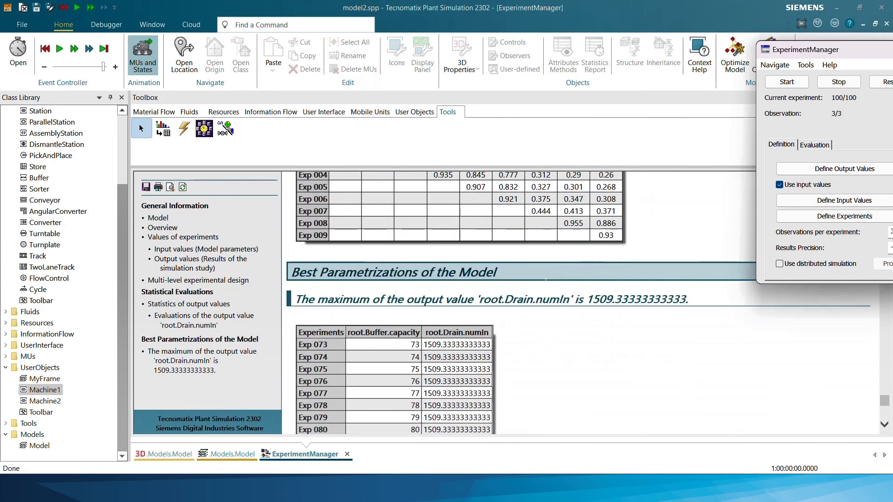
pyautogui.scroll(-3, 554, 279)
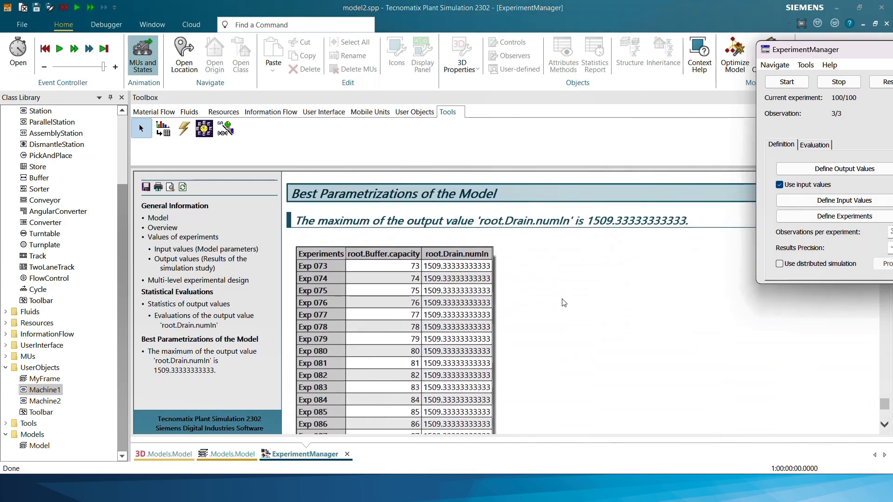
pyautogui.scroll(-8, 355, 253)
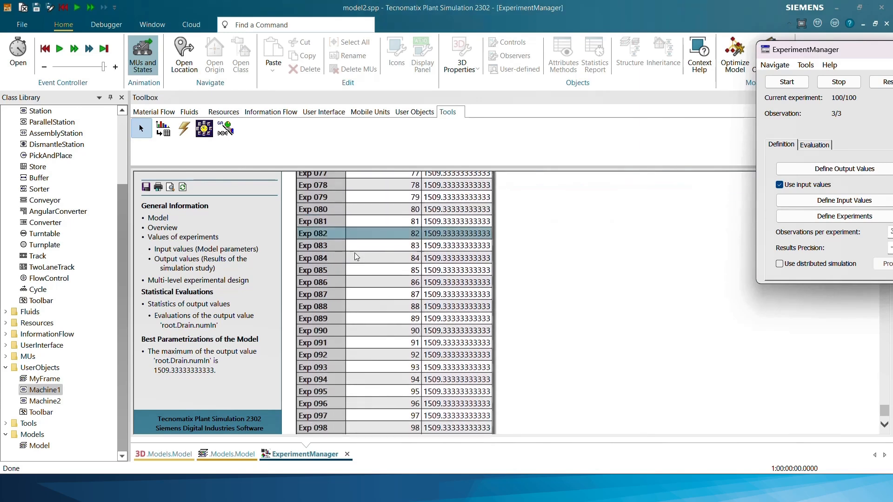
pyautogui.scroll(9, 357, 258)
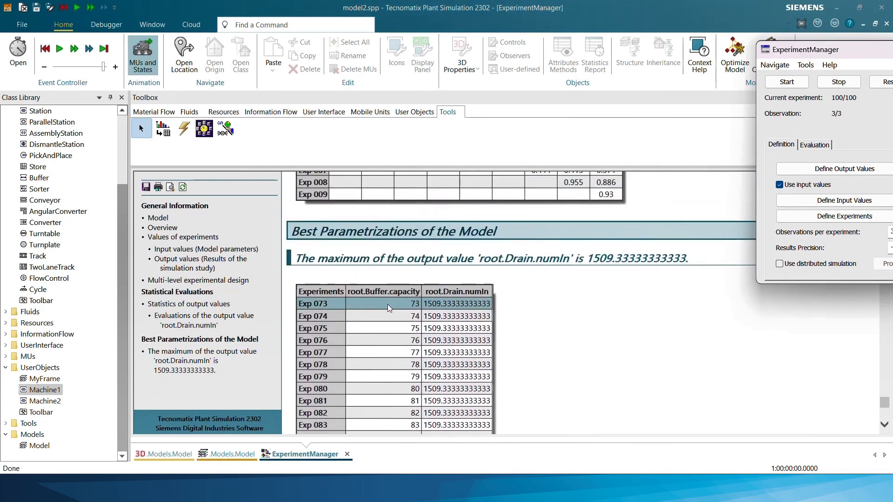
pyautogui.scroll(-8, 387, 304)
pyautogui.scroll(7, 384, 289)
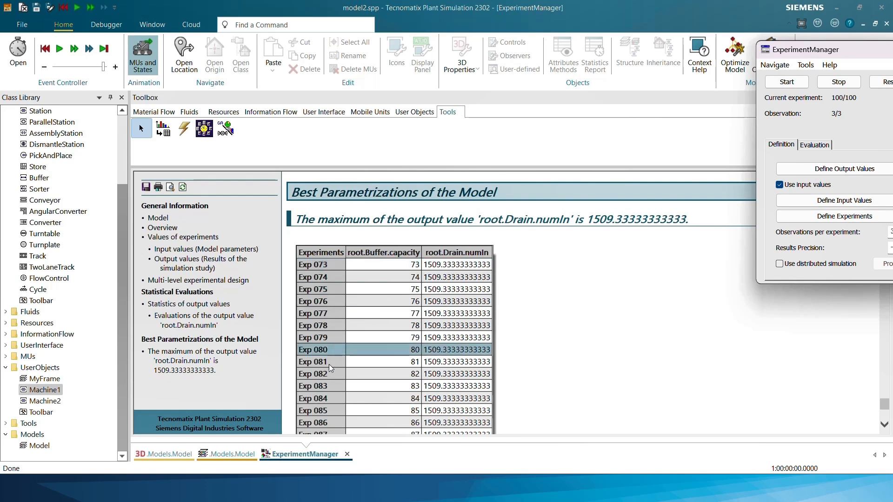
# Return to the 3D model view and close the ExperimentManager dialog
pyautogui.click(177, 454)
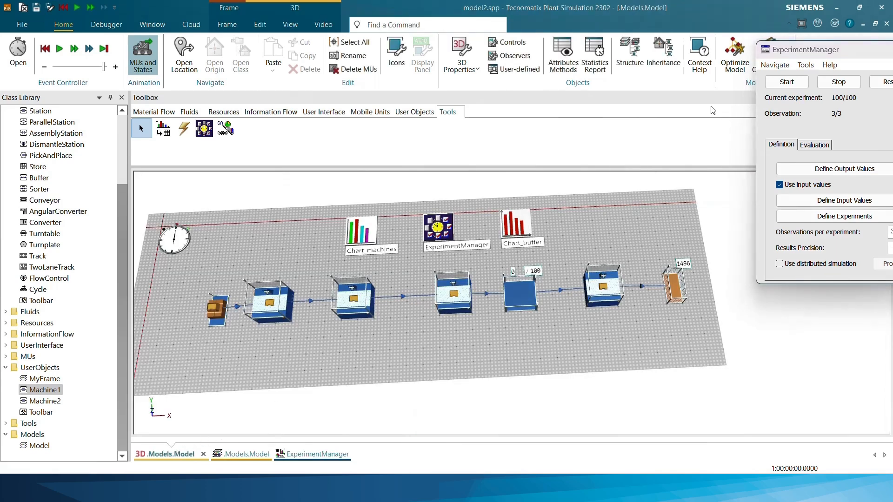
pyautogui.moveTo(827, 49); pyautogui.dragTo(742, 55)
pyautogui.click(833, 56)
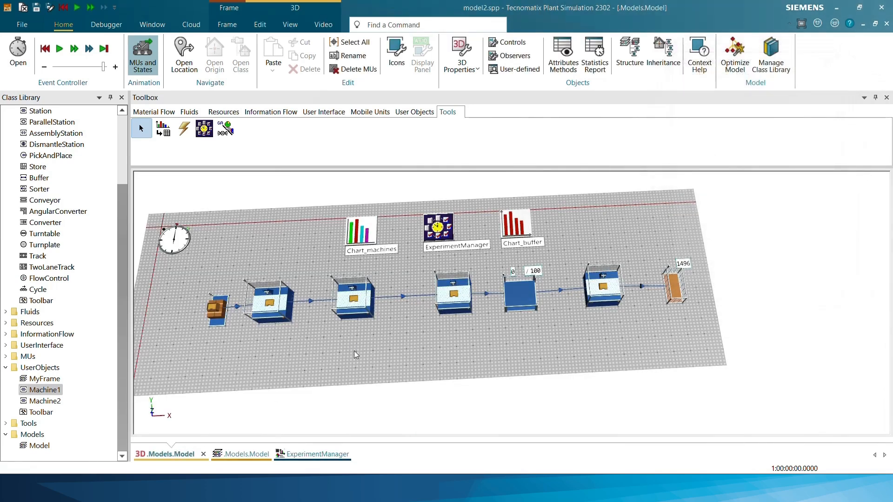
# Open the time settings of the Machine1 user object and place the reopened ExperimentManager dialog beside them
pyautogui.doubleClick(43, 389)
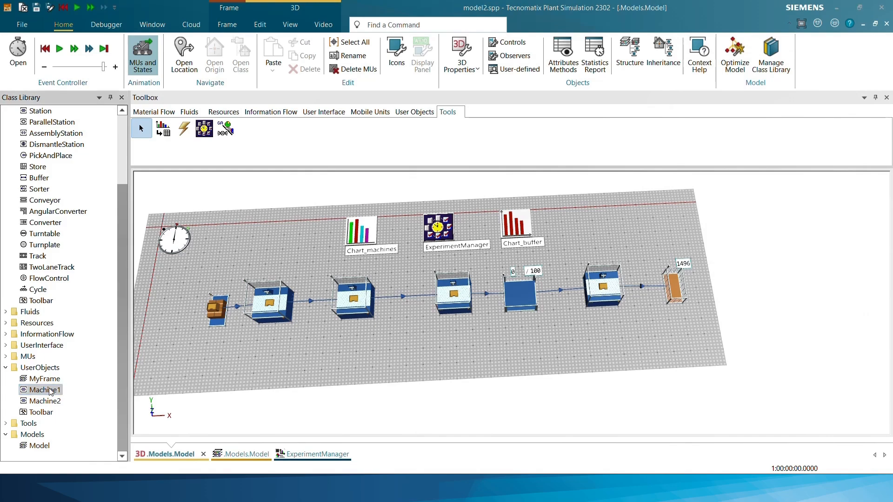
pyautogui.click(535, 203)
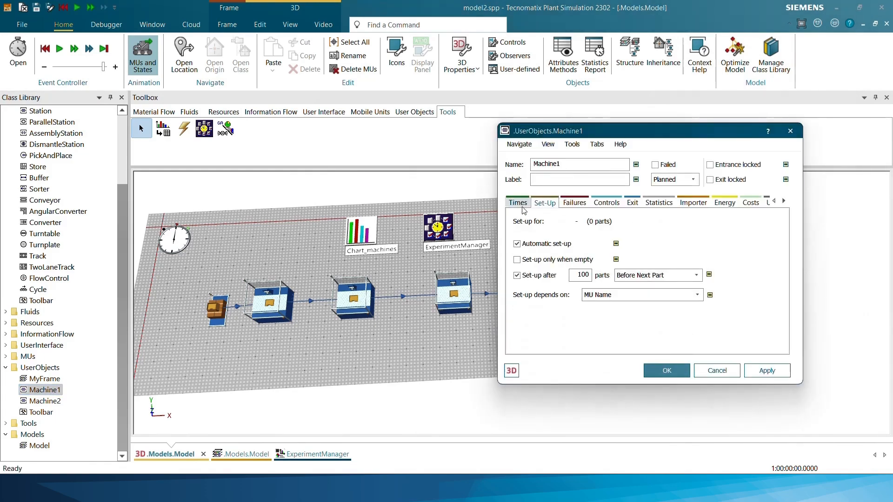
pyautogui.click(523, 203)
pyautogui.moveTo(580, 131); pyautogui.dragTo(652, 107)
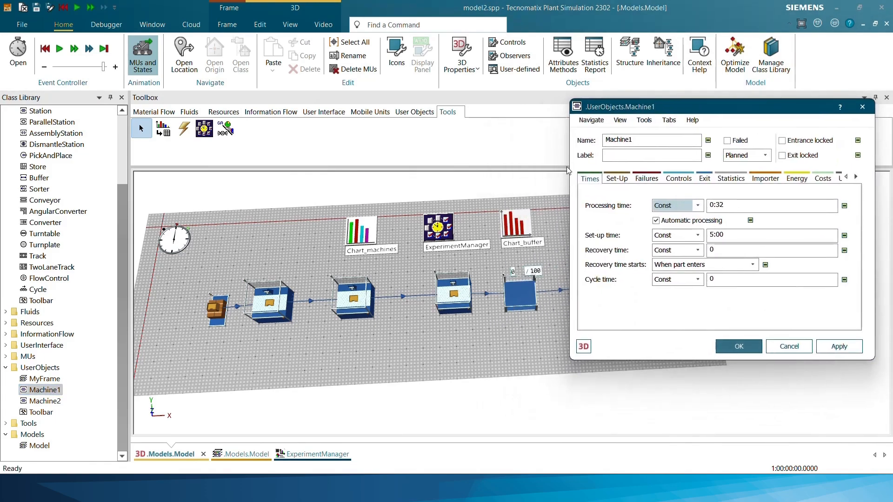
pyautogui.doubleClick(429, 236)
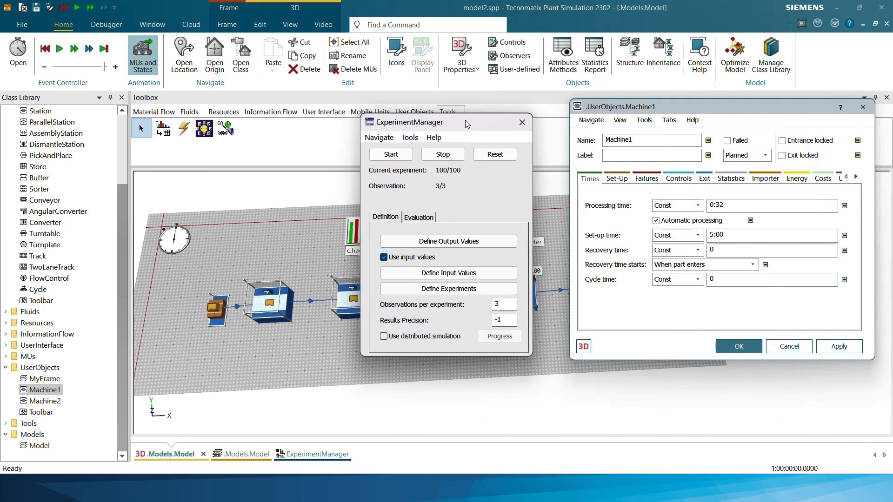
pyautogui.moveTo(465, 116); pyautogui.dragTo(206, 158)
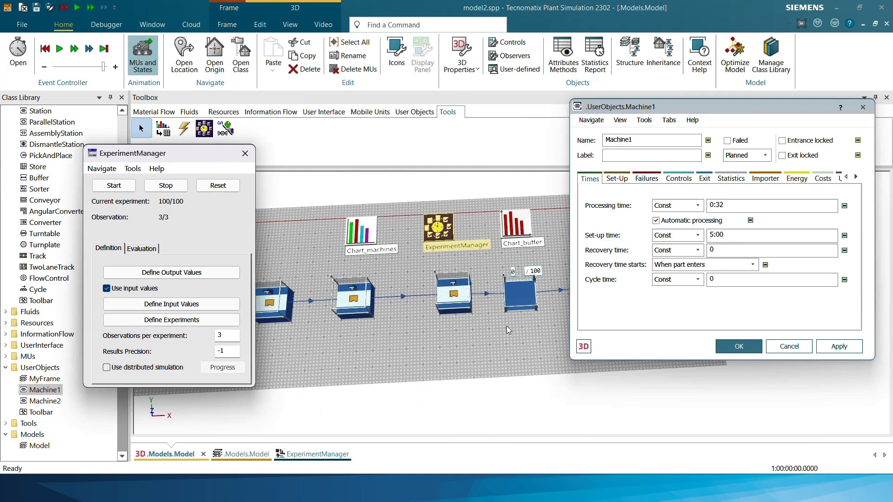
# Save a copy of the model under the file name lecture9.spp
pyautogui.click(22, 24)
pyautogui.moveTo(63, 283)
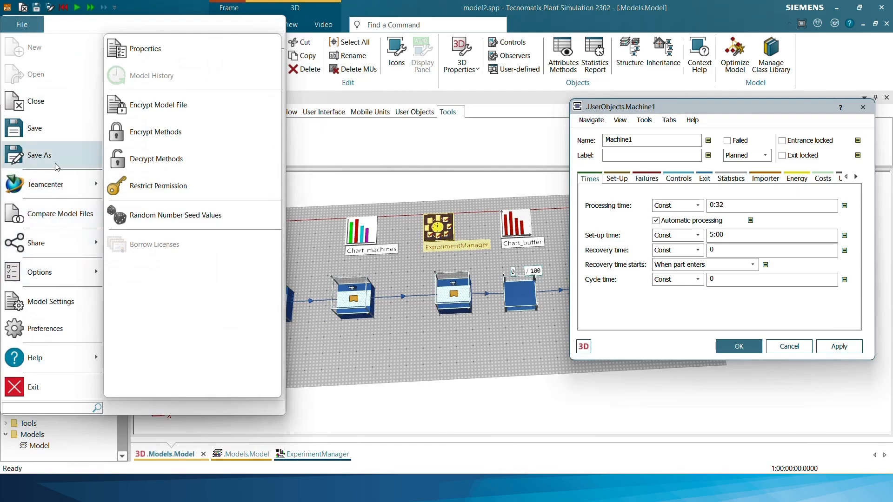
pyautogui.click(55, 158)
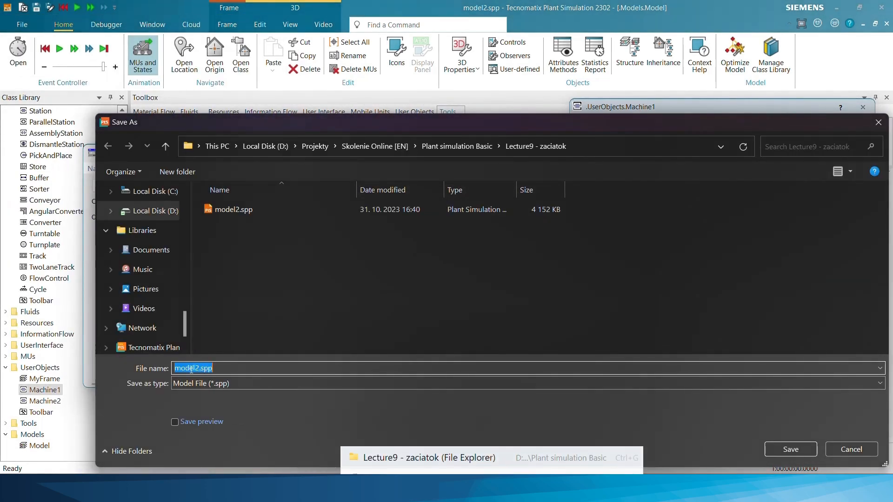
pyautogui.moveTo(199, 369); pyautogui.dragTo(144, 368)
pyautogui.write('ecture')
pyautogui.write('9')
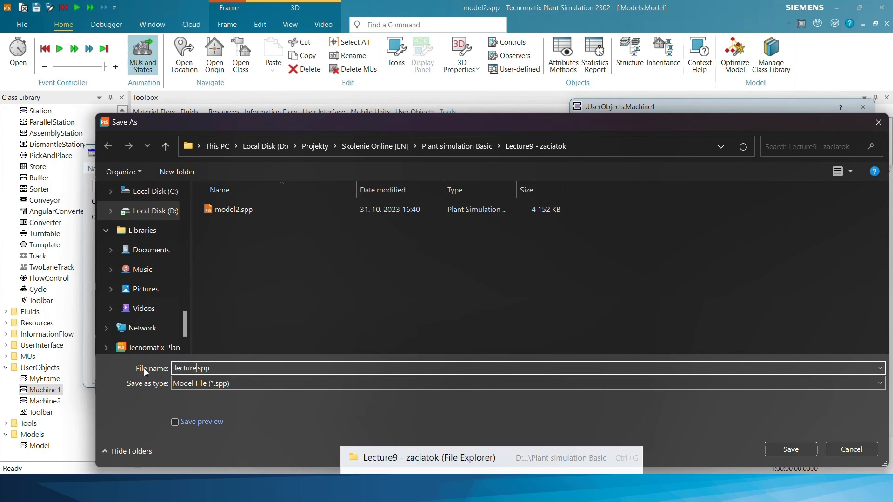